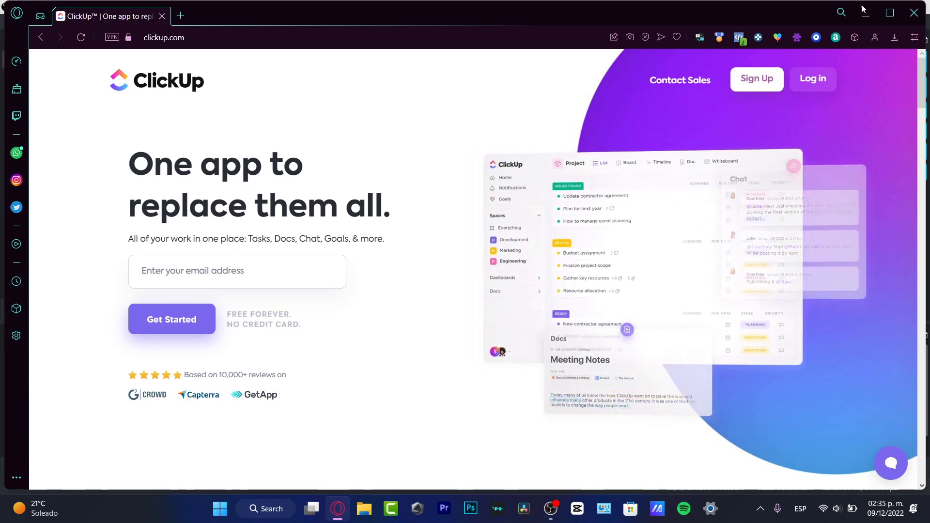
pyautogui.click(742, 83)
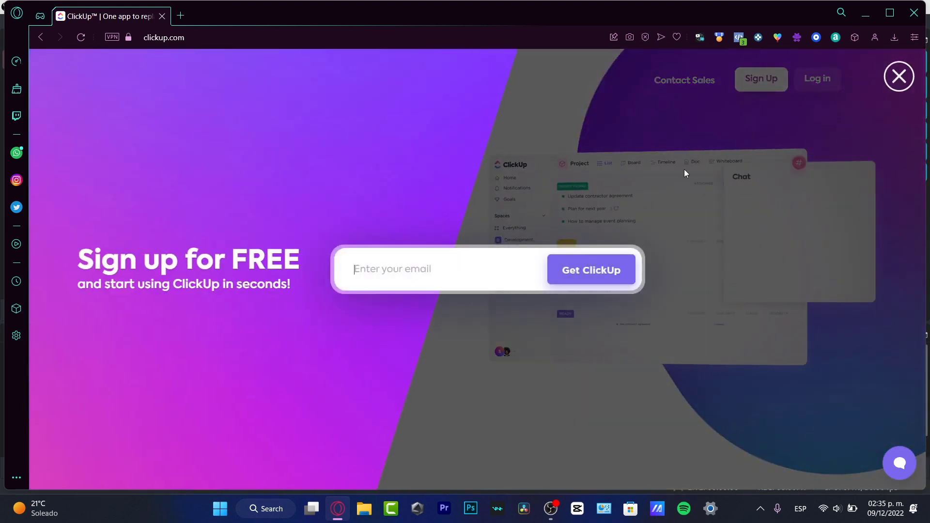
pyautogui.click(399, 278)
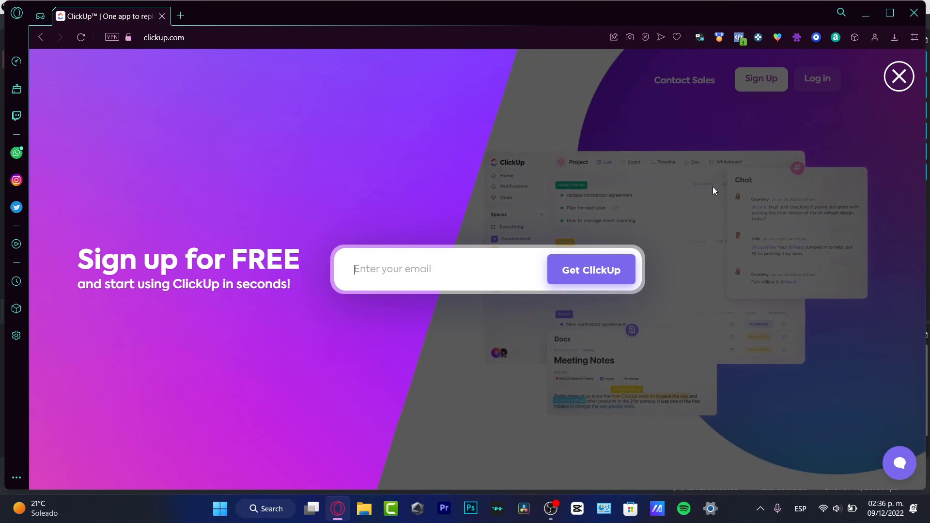
pyautogui.click(904, 69)
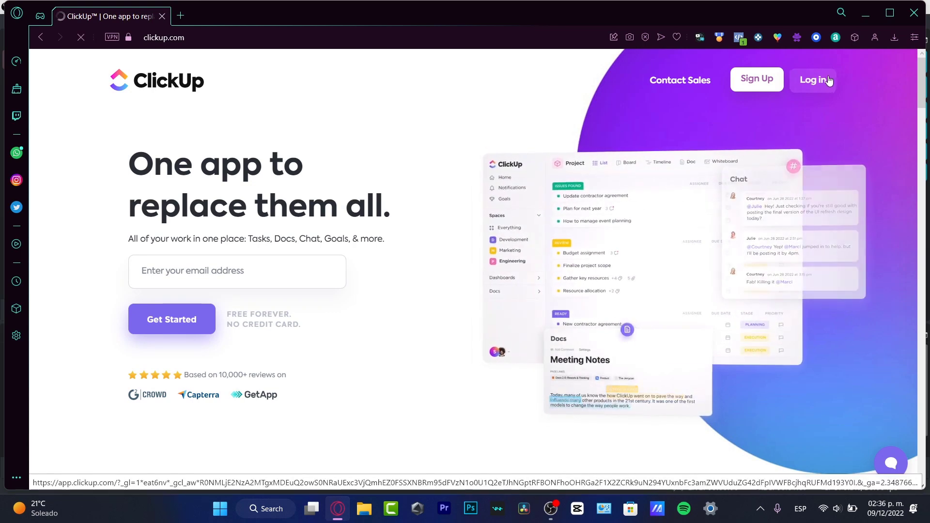
# Log in to the workspace and downgrade the expired Unlimited trial to the Free plan
pyautogui.click(811, 84)
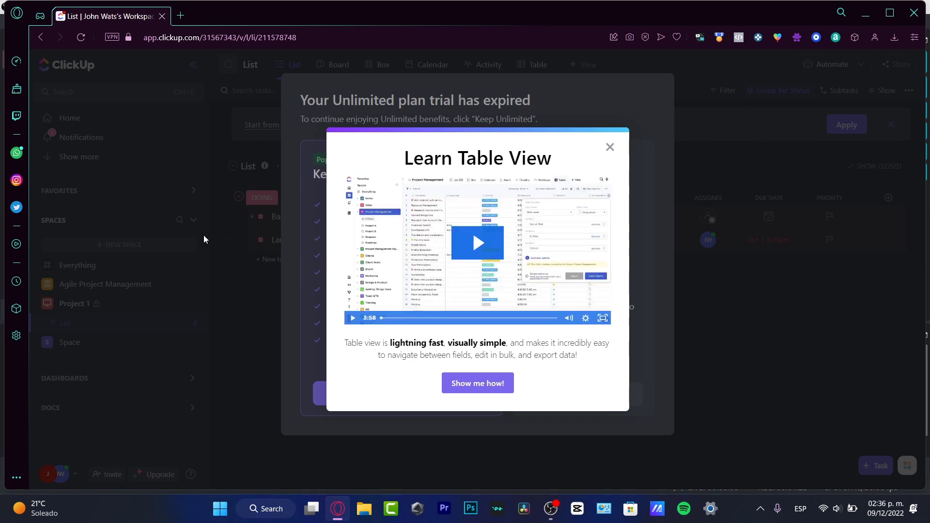
pyautogui.click(609, 147)
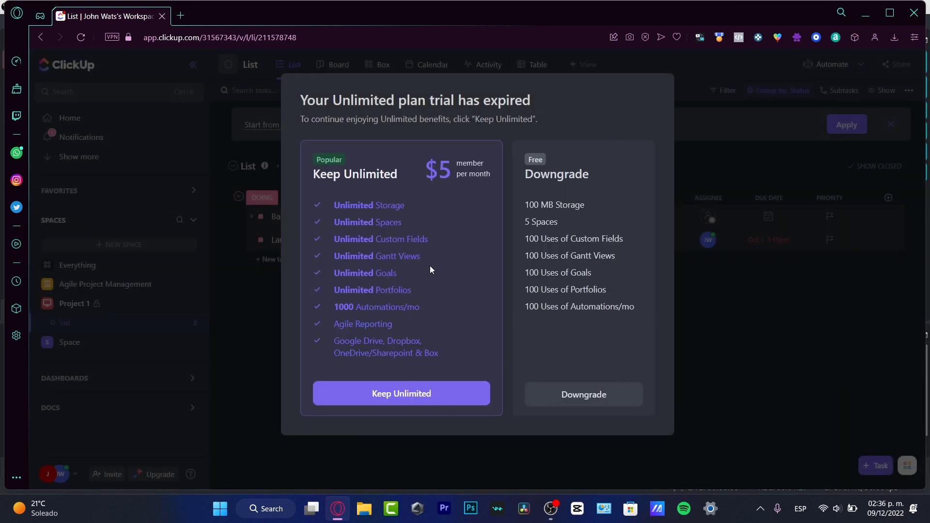
pyautogui.click(589, 403)
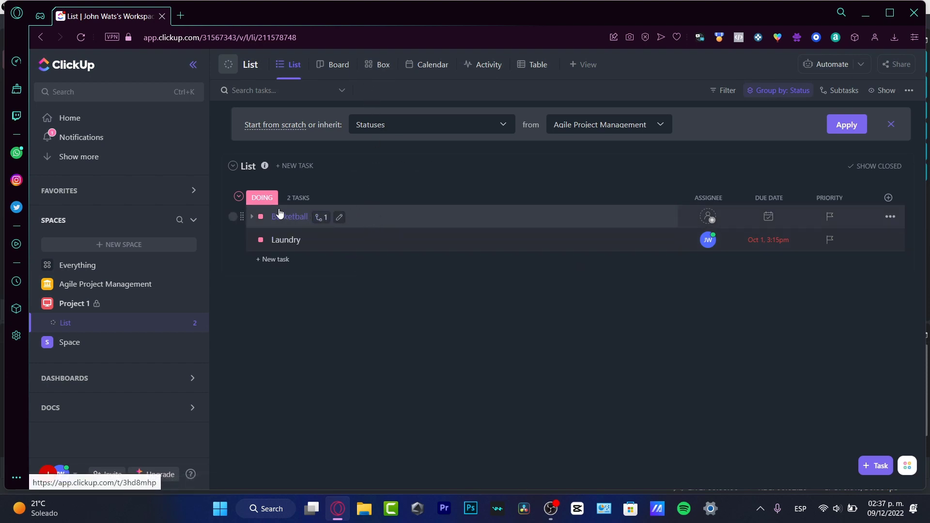
# Add two tasks named Cinema and Sleep to the DOING group of the Project 1 list
pyautogui.click(280, 260)
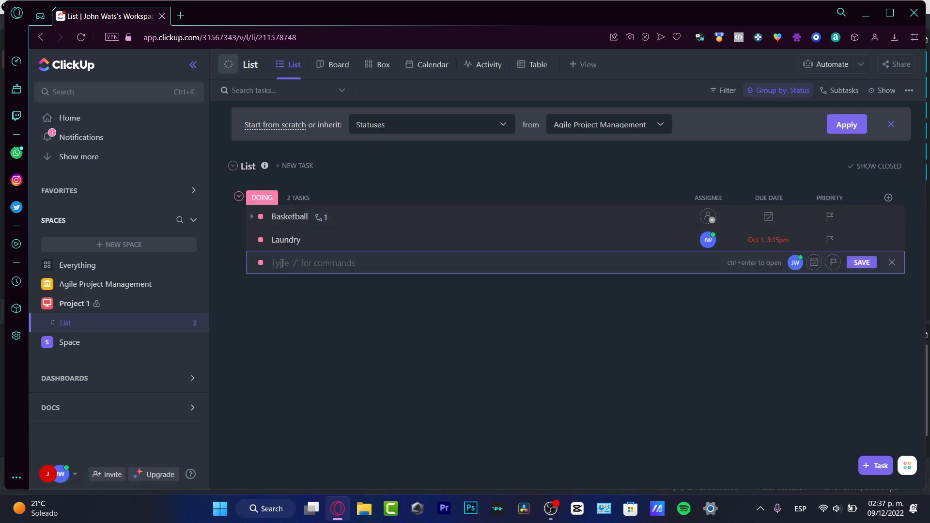
pyautogui.write('Cinema')
pyautogui.press('Return')
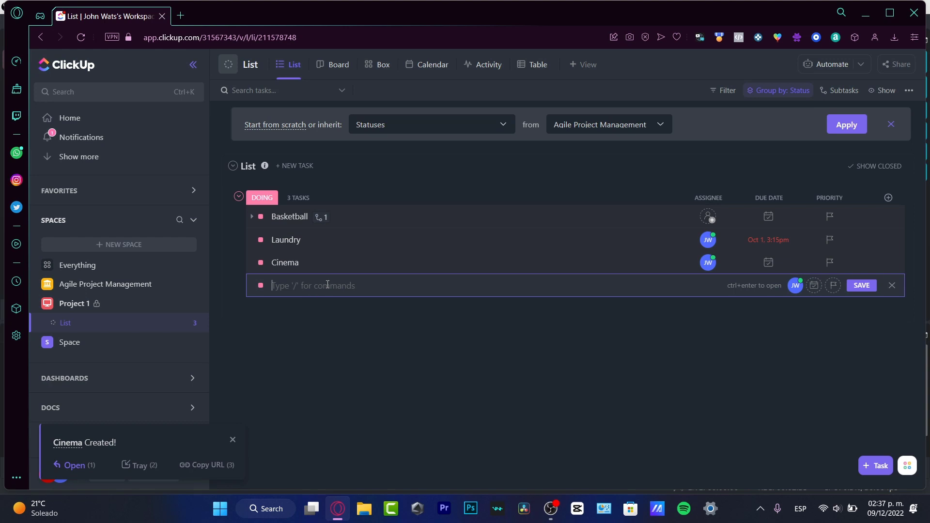
pyautogui.write('Sleep')
pyautogui.press('Return')
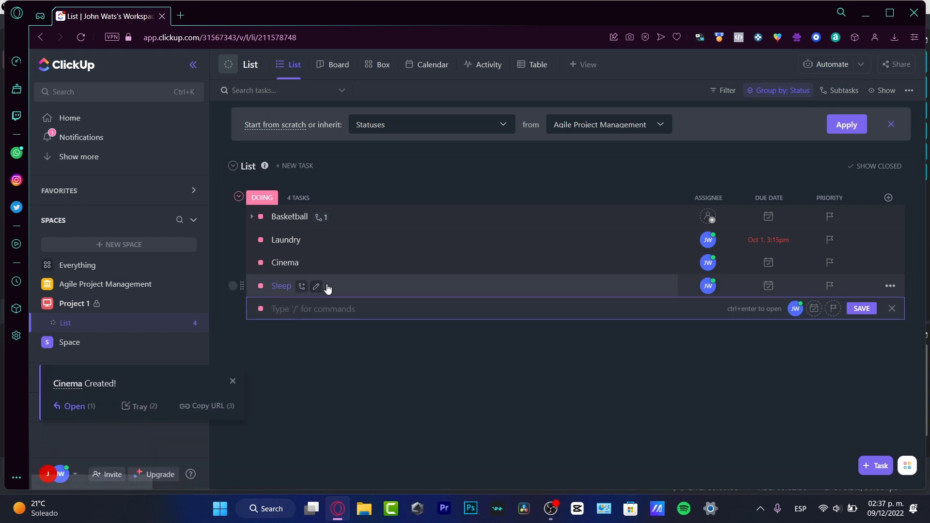
pyautogui.click(420, 382)
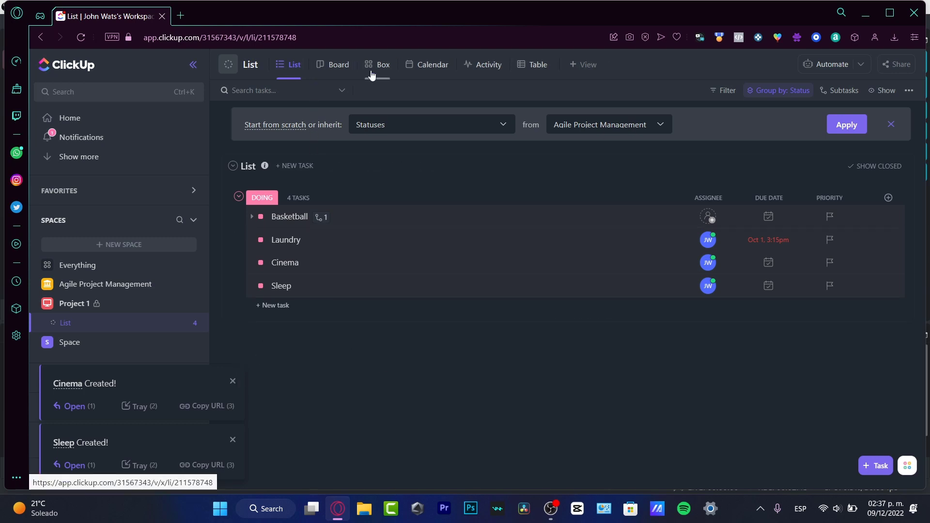
# View the list's tasks as a Board and try to start the free trial for the Box view
pyautogui.click(341, 69)
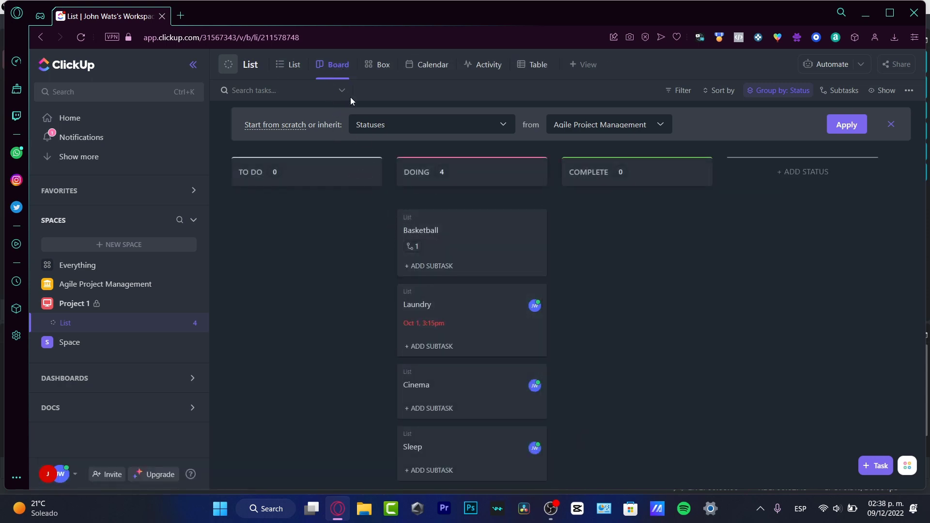
pyautogui.click(379, 65)
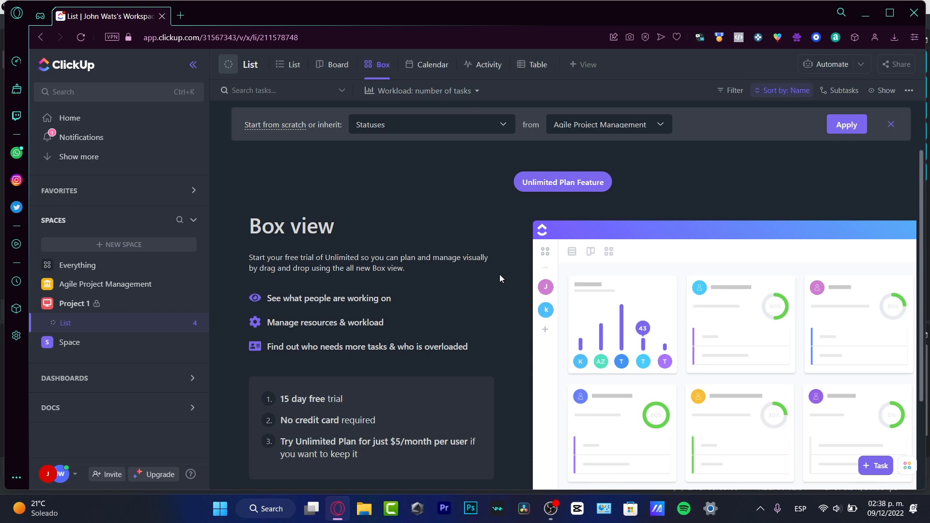
pyautogui.scroll(-3, 499, 274)
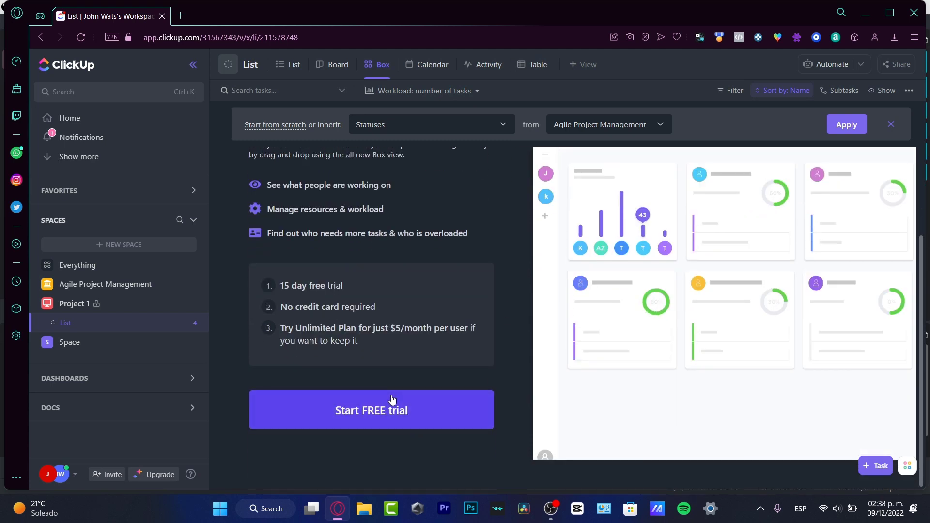
pyautogui.click(398, 406)
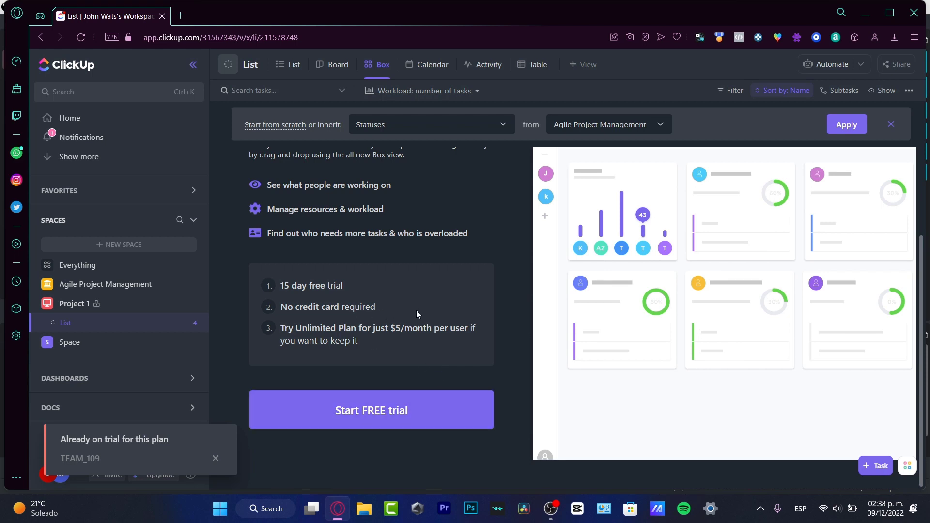
pyautogui.scroll(3, 416, 312)
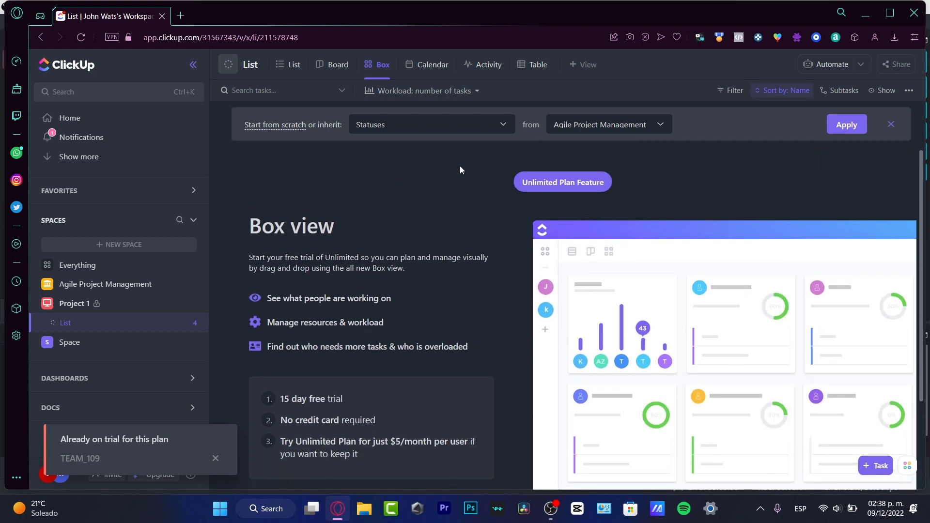
# Look at the list's tasks in the Calendar, Activity and Table views, dismissing the grouping tip
pyautogui.click(429, 68)
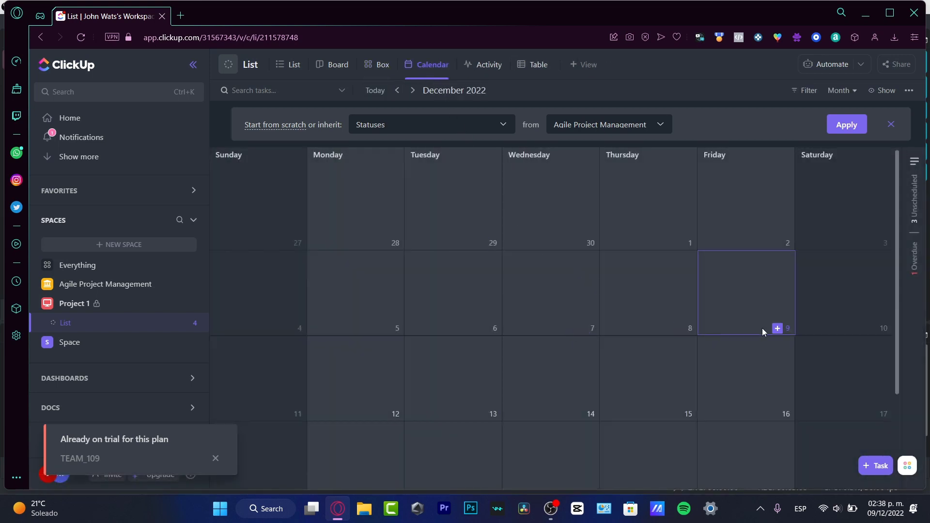
pyautogui.click(499, 65)
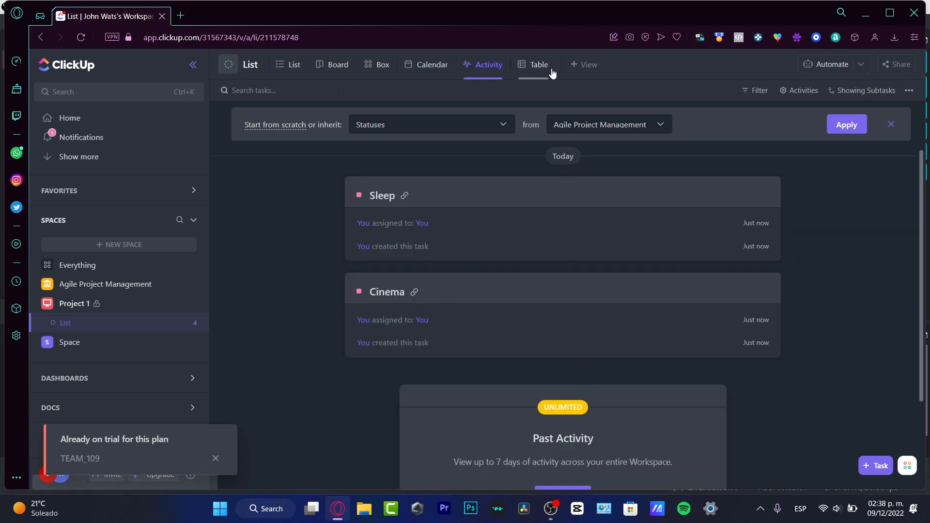
pyautogui.click(552, 72)
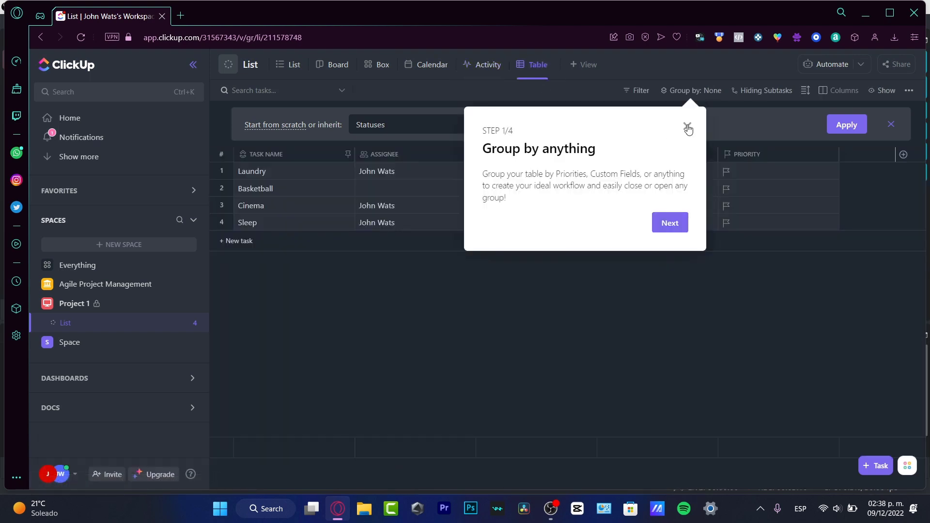
pyautogui.click(687, 127)
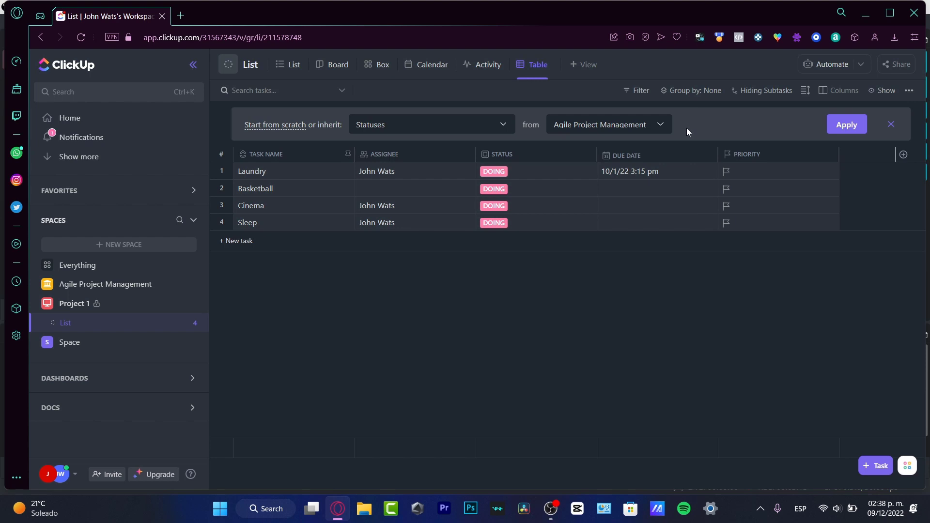
# In the Board view, move the Laundry and Cinema tasks to TO DO and the Sleep task to COMPLETE
pyautogui.click(292, 66)
pyautogui.click(346, 71)
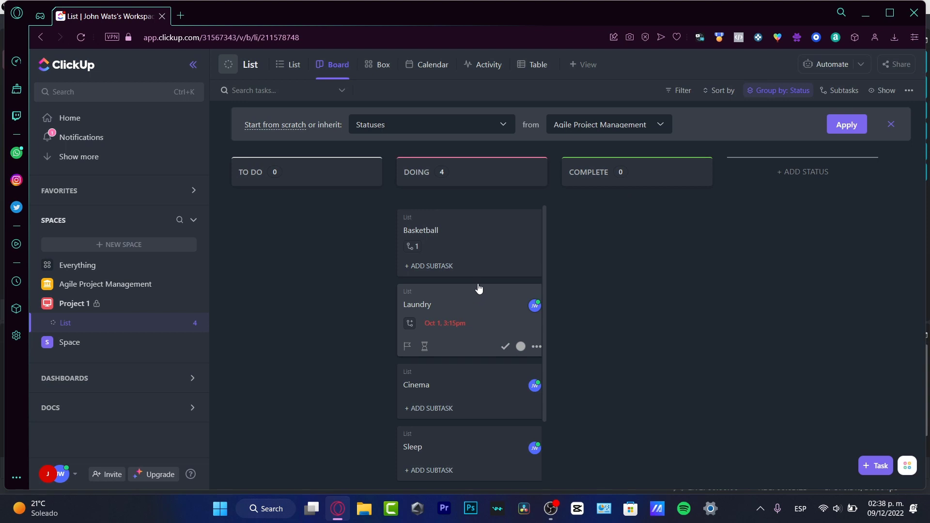
pyautogui.moveTo(501, 305); pyautogui.dragTo(343, 235)
pyautogui.moveTo(411, 290); pyautogui.dragTo(323, 333)
pyautogui.moveTo(473, 305); pyautogui.dragTo(624, 255)
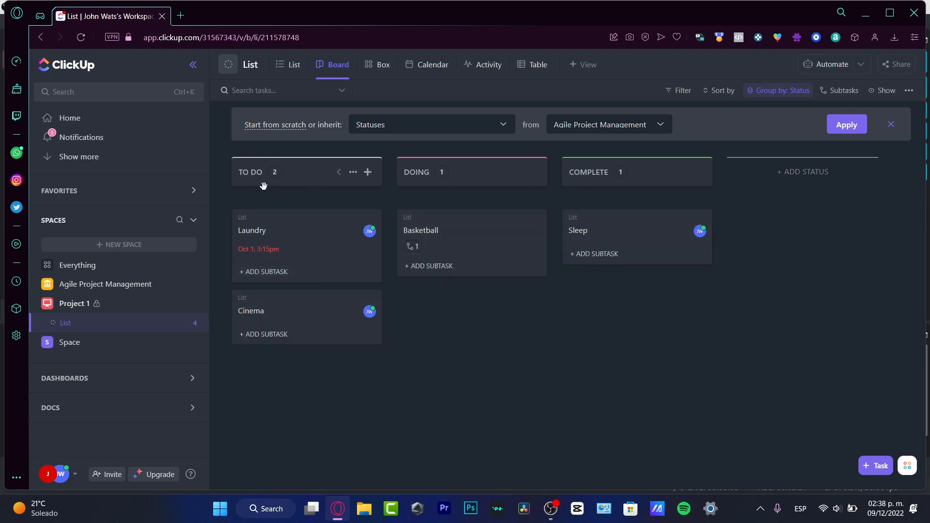
# Add a status named CANCELLED to the board, choosing red as its colour
pyautogui.click(794, 172)
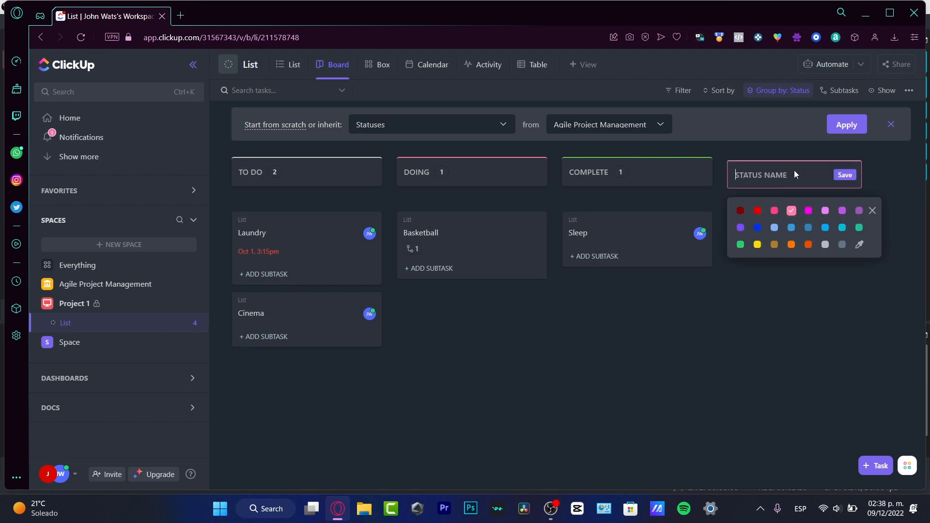
pyautogui.write('CANCELLED')
pyautogui.press('Return')
pyautogui.click(818, 172)
pyautogui.write('CANCELLED')
pyautogui.click(757, 211)
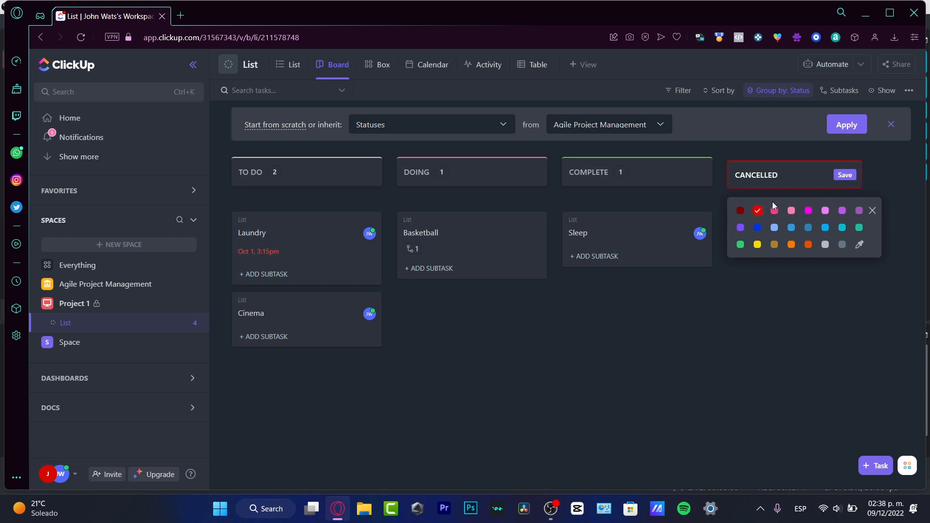
pyautogui.click(845, 175)
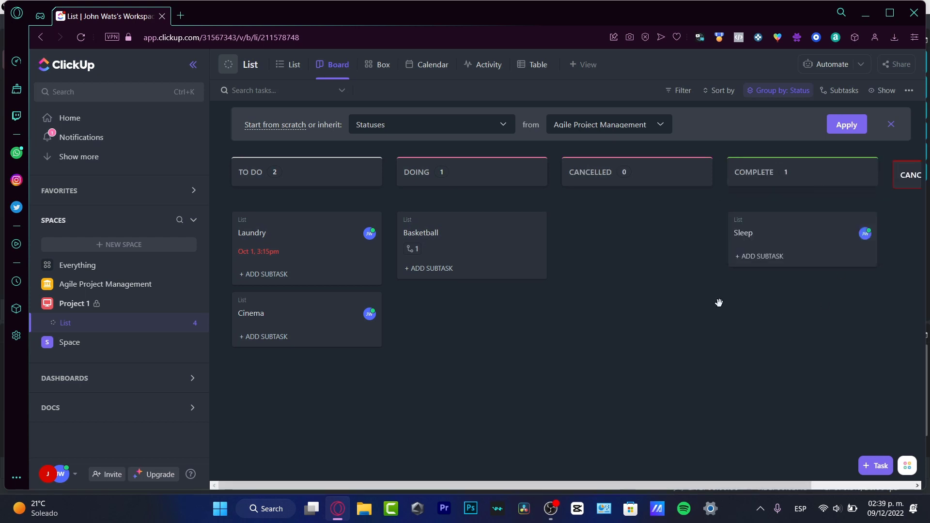
# Move the Basketball task to the CANCELLED status and the Laundry task to DOING
pyautogui.moveTo(463, 247); pyautogui.dragTo(645, 274)
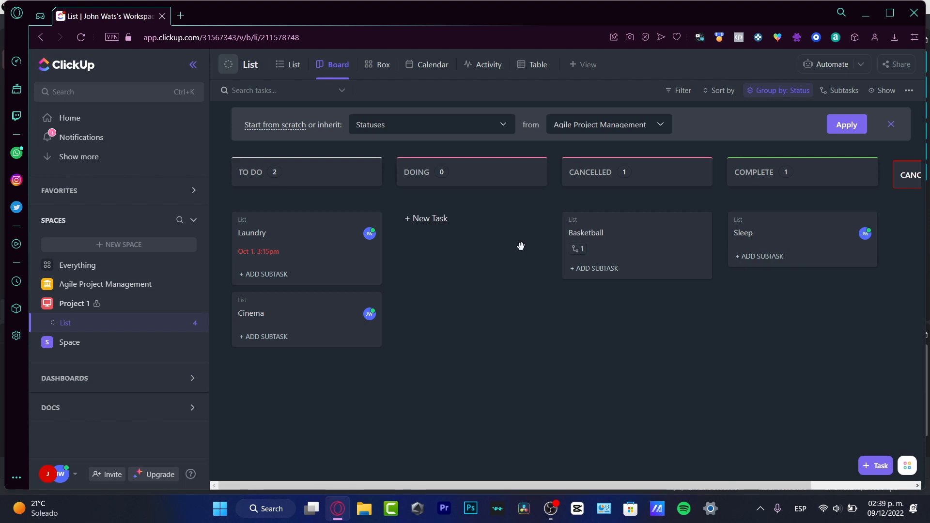
pyautogui.moveTo(299, 234); pyautogui.dragTo(452, 228)
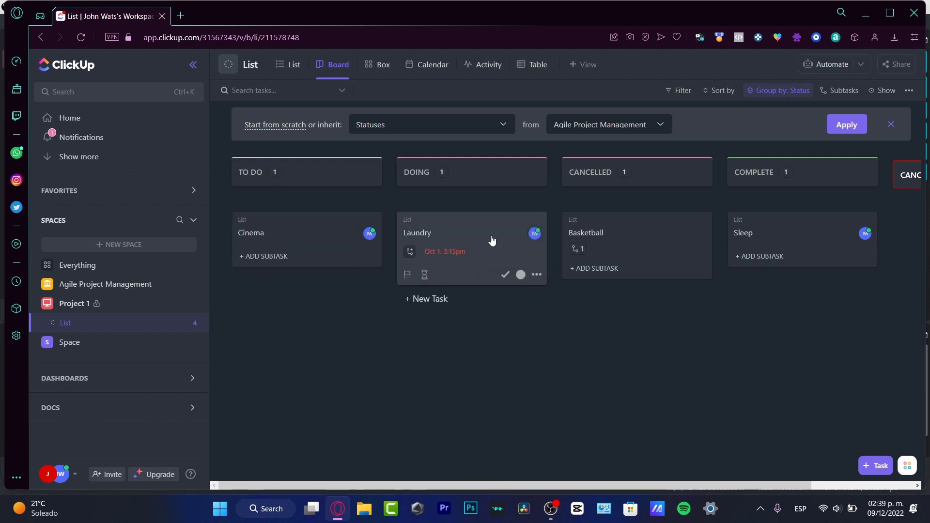
pyautogui.moveTo(382, 487); pyautogui.dragTo(500, 465)
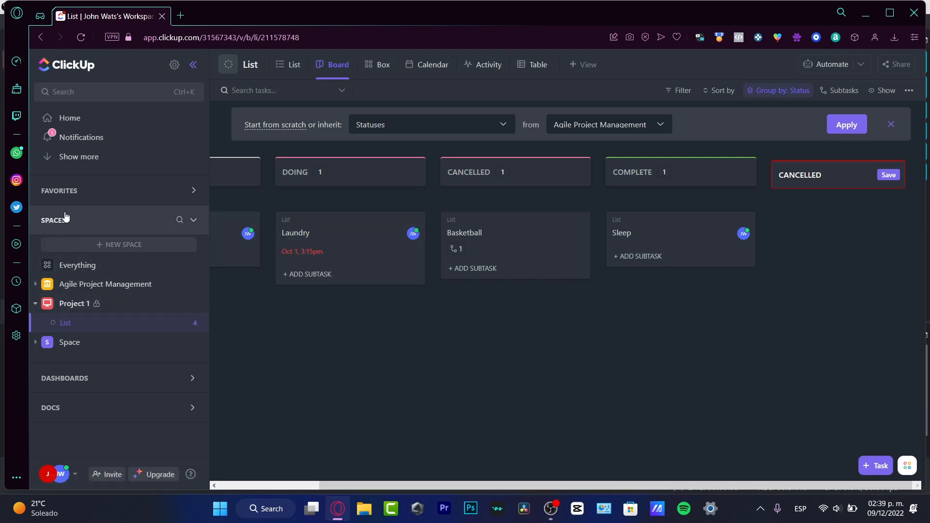
# Create a new Space named YOUTUBE TASK from a Beginner-level Space template, importing everything with project dates as is
pyautogui.click(109, 246)
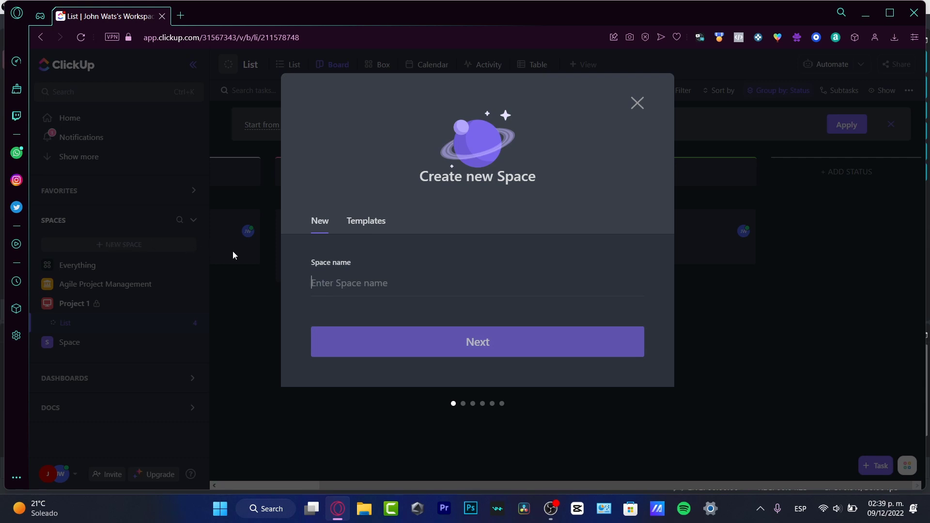
pyautogui.click(379, 223)
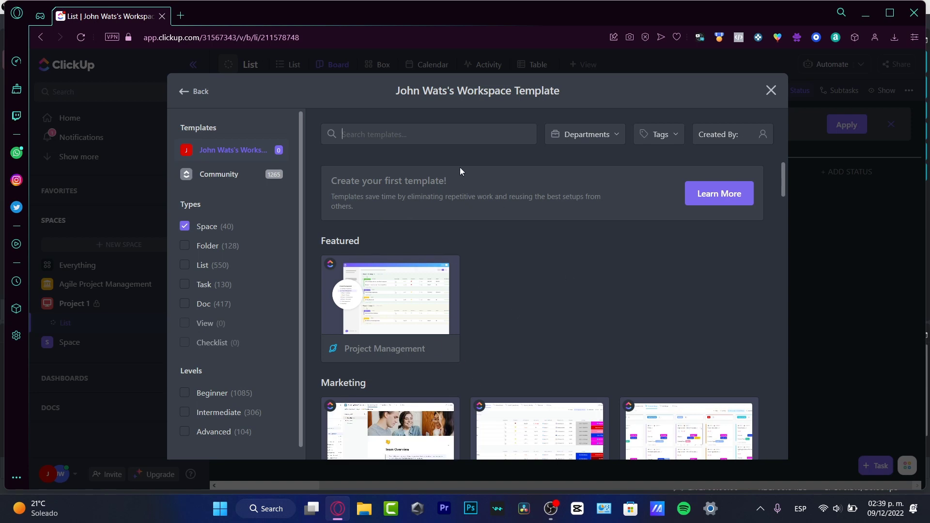
pyautogui.scroll(-1, 261, 272)
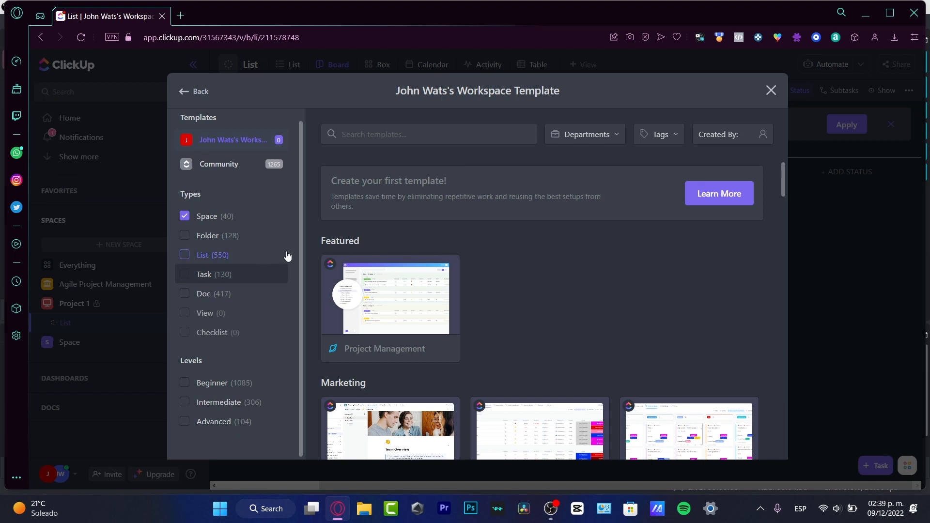
pyautogui.click(236, 384)
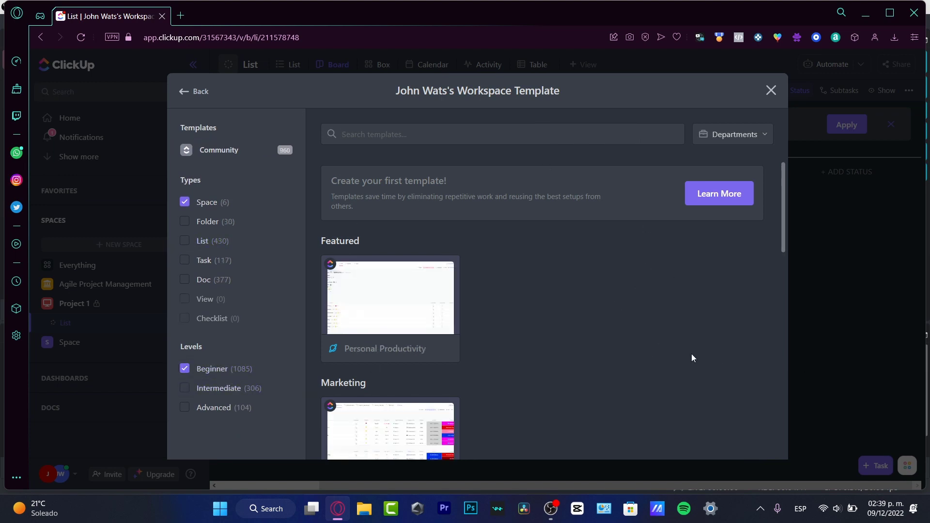
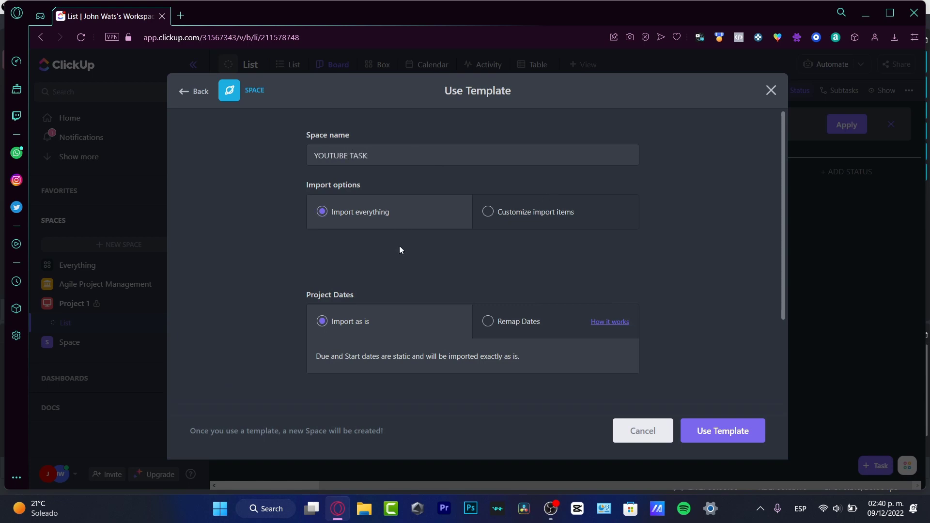
pyautogui.click(707, 426)
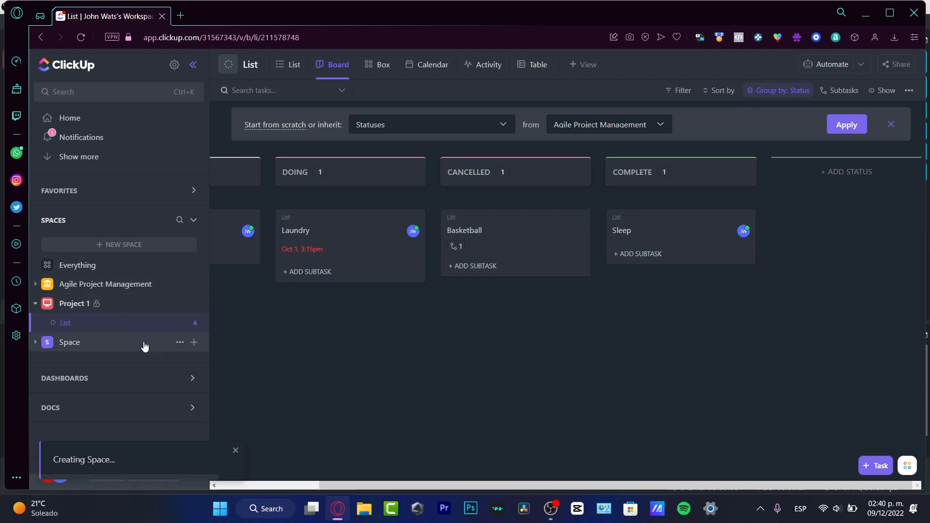
# View all tasks of the Project 1 space, then open the YOUTUBE TASK space
pyautogui.click(97, 265)
pyautogui.click(130, 305)
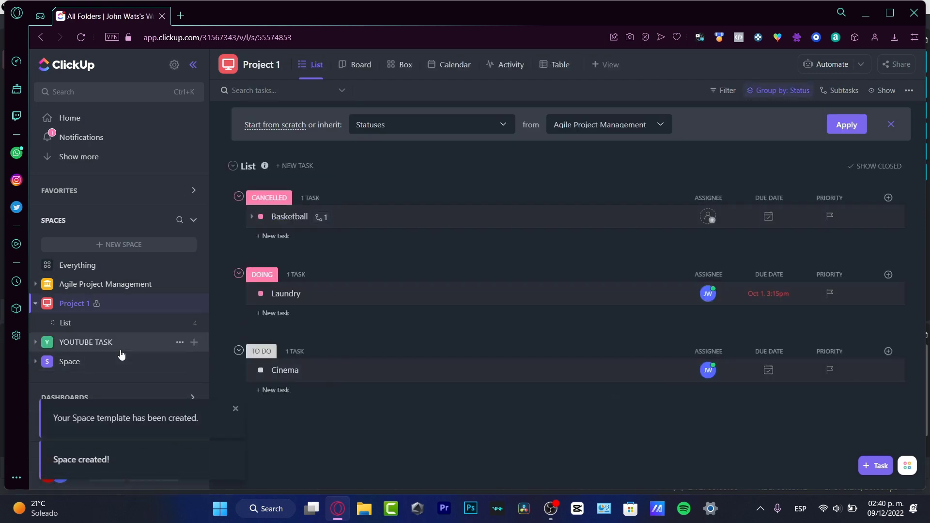
pyautogui.click(140, 342)
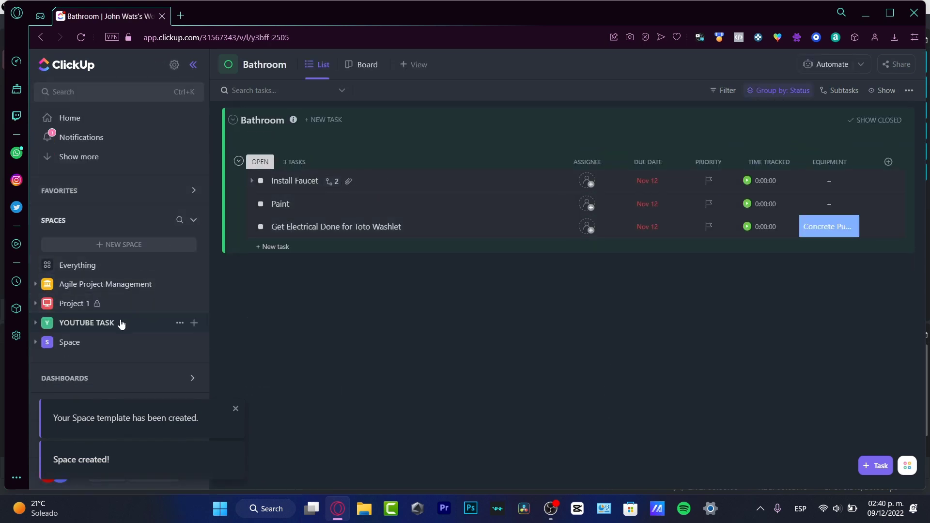
# Show the YOUTUBE TASK space's Bathroom list as a board, moving Paint to IN PROGRESS and Get Electrical Done for Toto Washlet to CLOSED
pyautogui.click(34, 323)
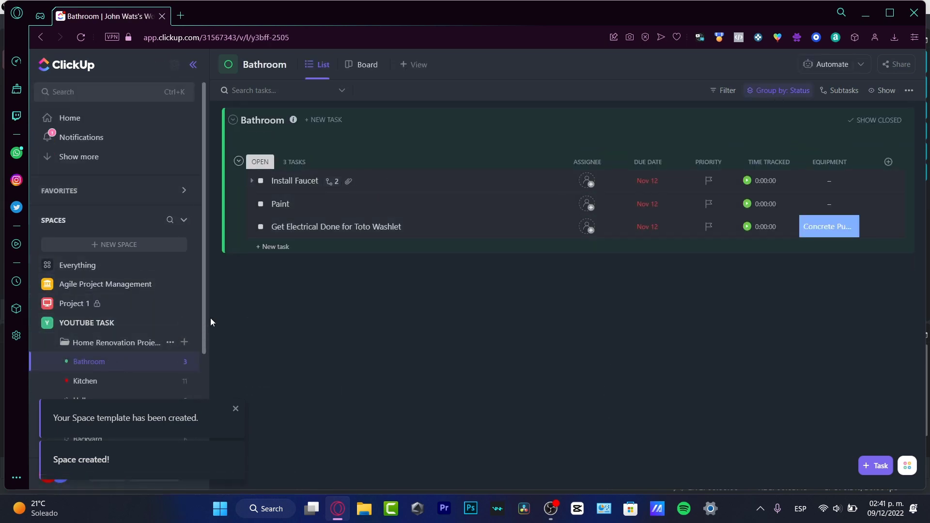
pyautogui.moveTo(204, 321); pyautogui.dragTo(200, 423)
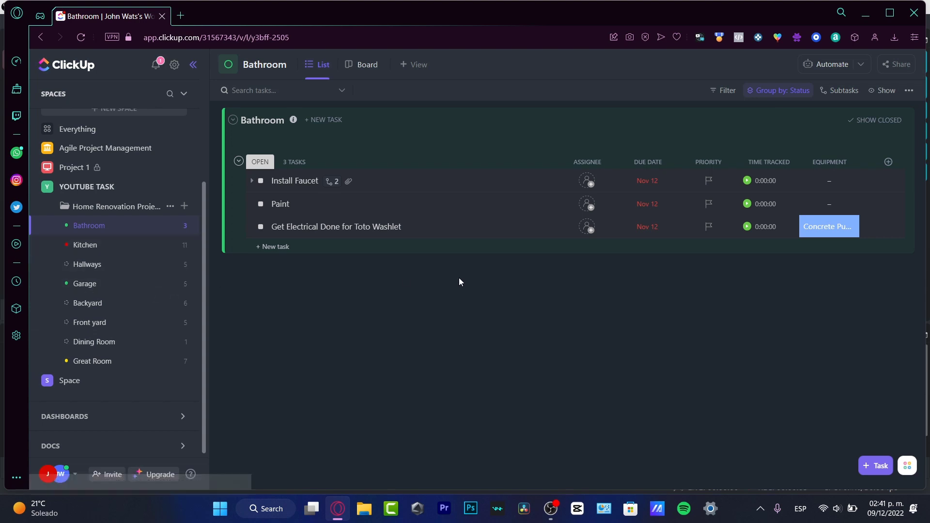
pyautogui.click(361, 66)
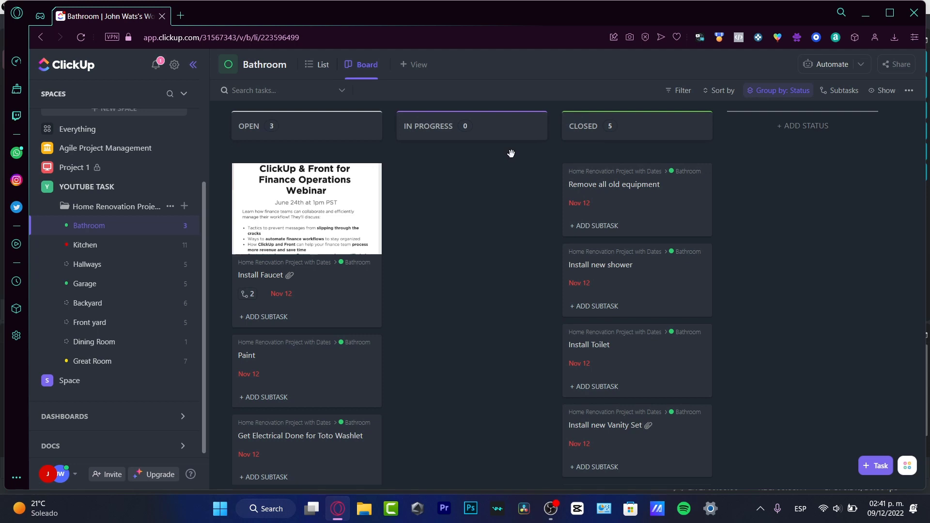
pyautogui.moveTo(504, 166)
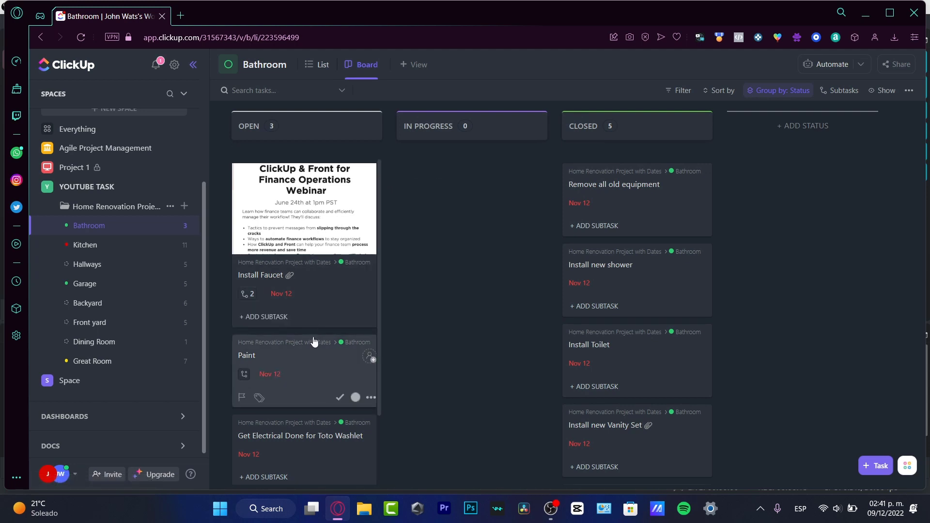
pyautogui.moveTo(314, 342)
pyautogui.mouseDown()
pyautogui.moveTo(322, 362)
pyautogui.moveTo(480, 225)
pyautogui.mouseUp()
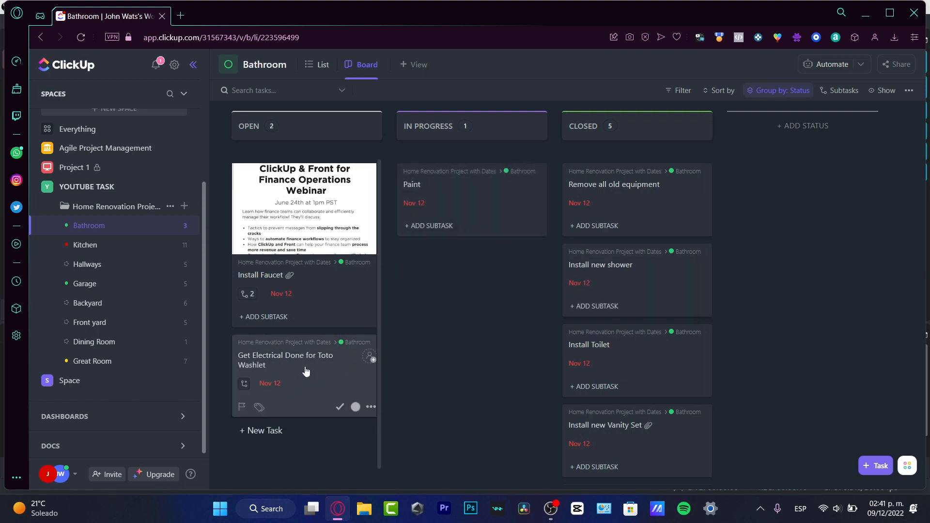
pyautogui.moveTo(301, 369); pyautogui.dragTo(639, 155)
# Add a red CANCELLED status to the Bathroom board and move the Get Electrical Done for Toto Washlet task into it
pyautogui.click(786, 125)
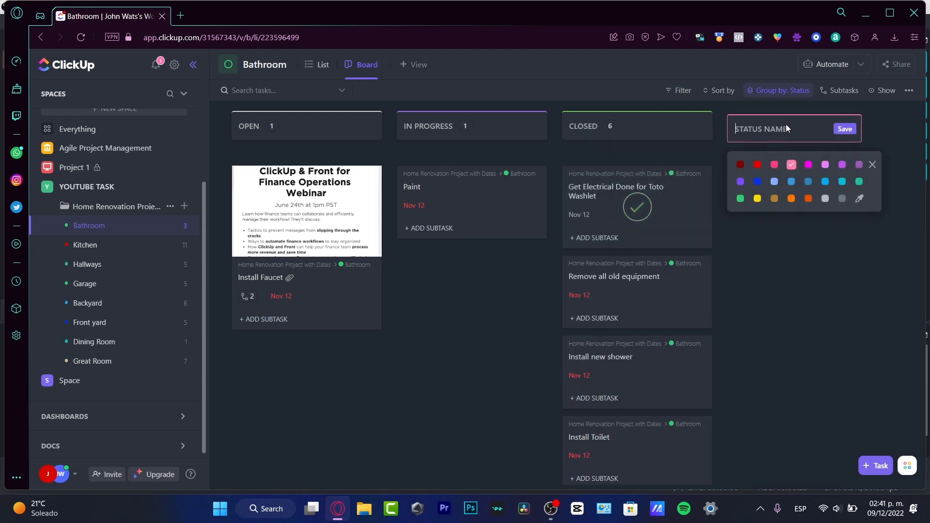
pyautogui.write('CANCELLED')
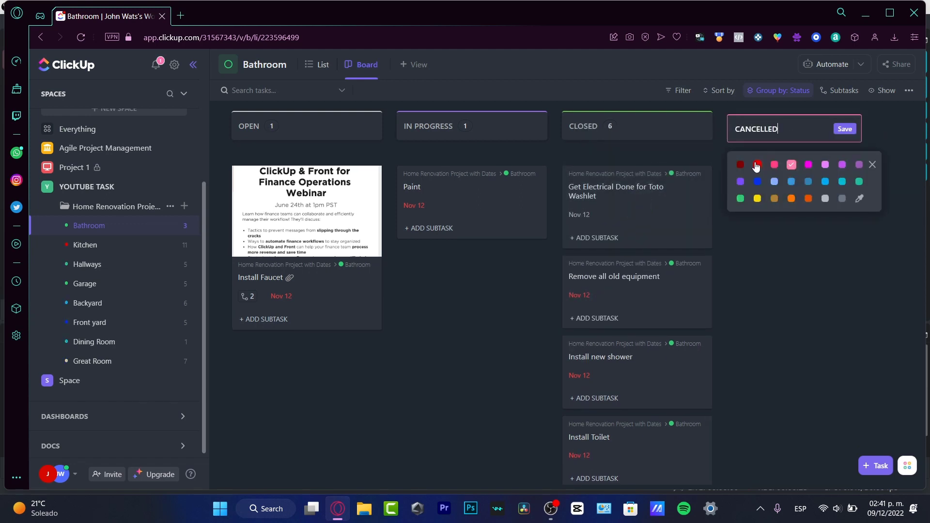
pyautogui.click(757, 165)
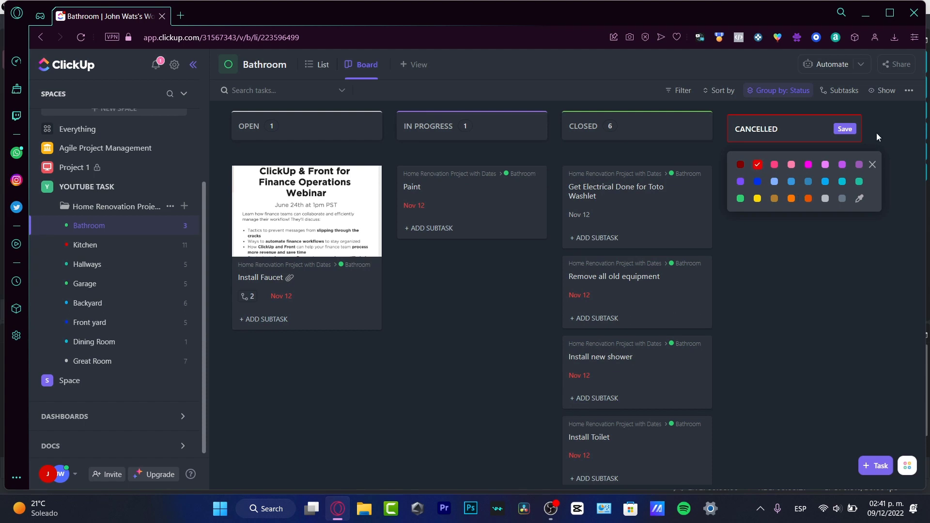
pyautogui.click(845, 130)
pyautogui.click(845, 130)
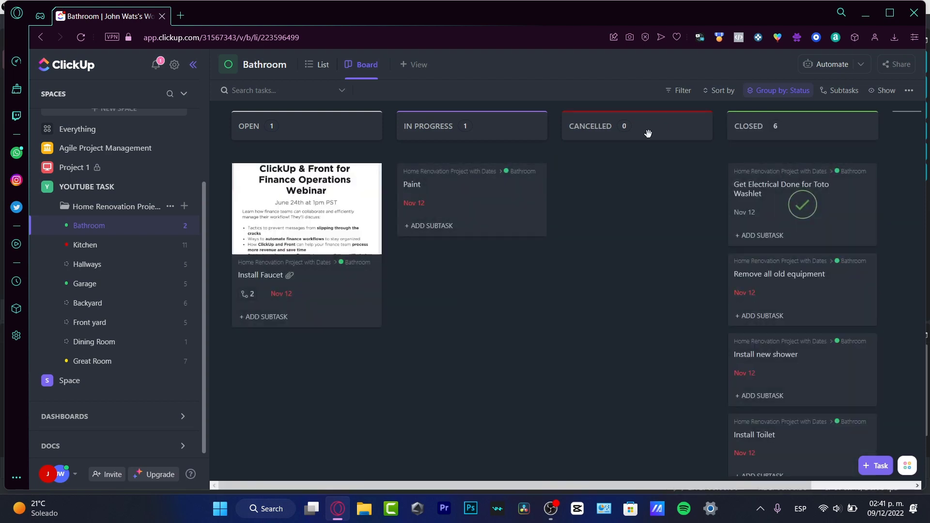
pyautogui.moveTo(791, 213); pyautogui.dragTo(678, 205)
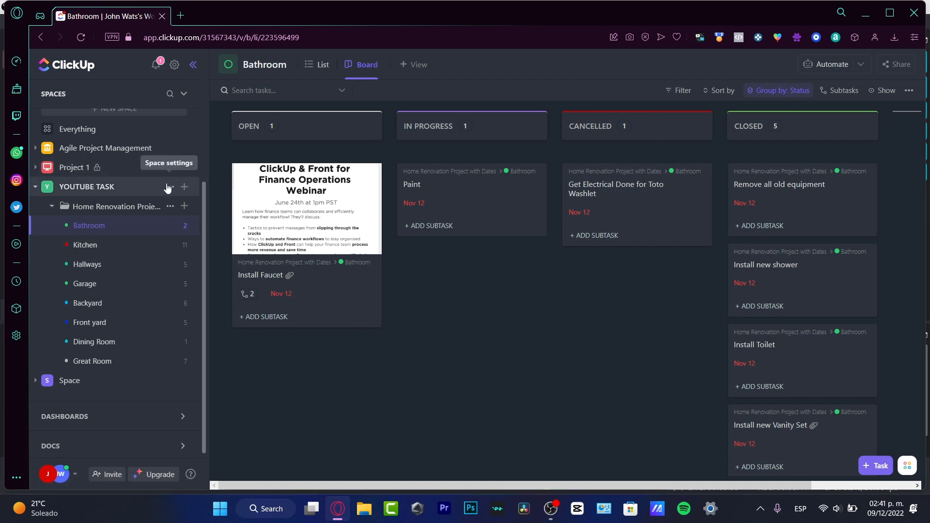
# Open the existing private dashboard and apply the Simple Dashboard template to it with Bathroom as the location
pyautogui.click(127, 418)
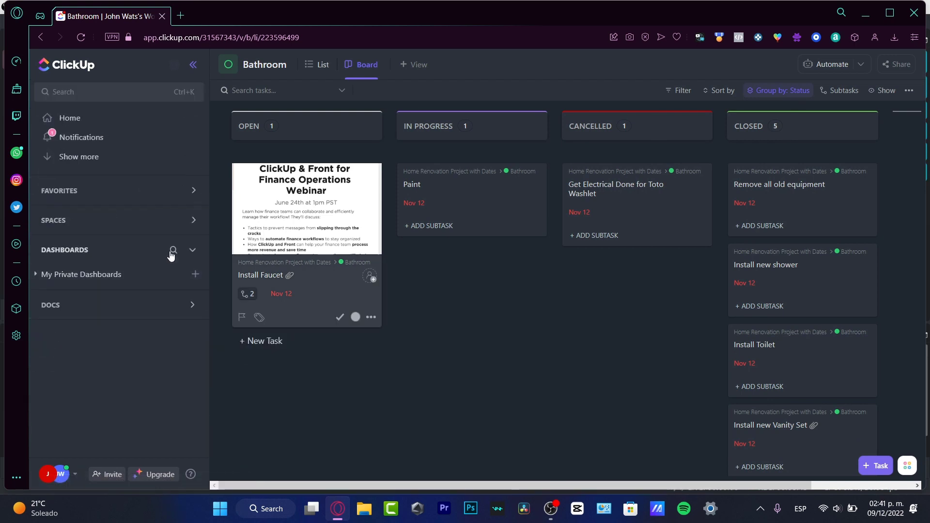
pyautogui.click(135, 280)
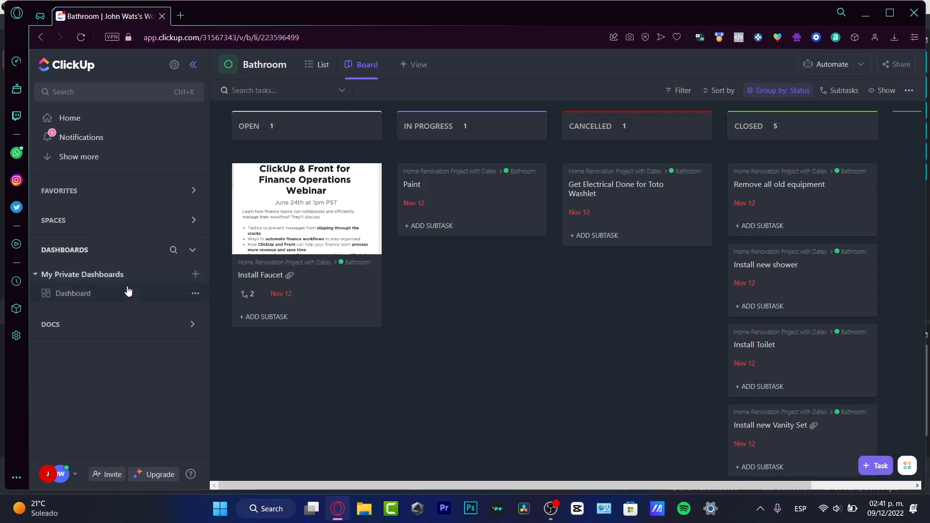
pyautogui.click(105, 295)
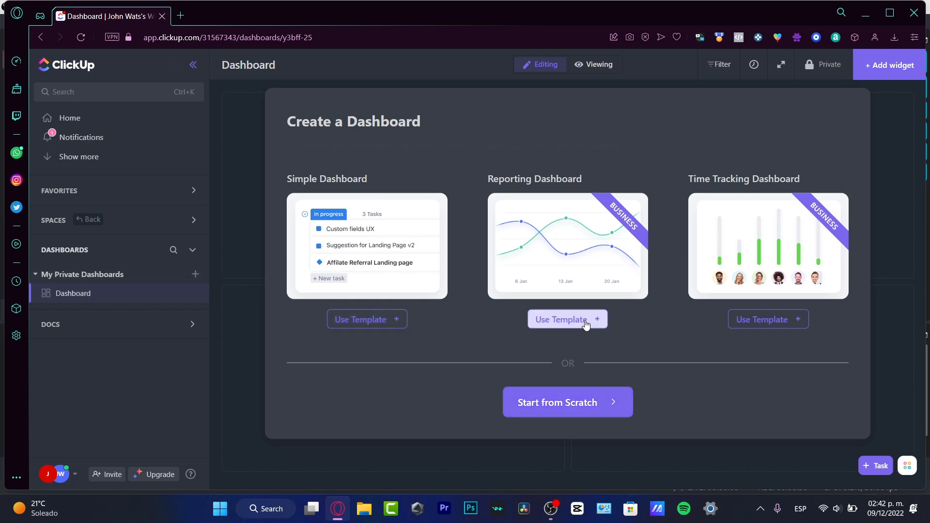
pyautogui.click(388, 322)
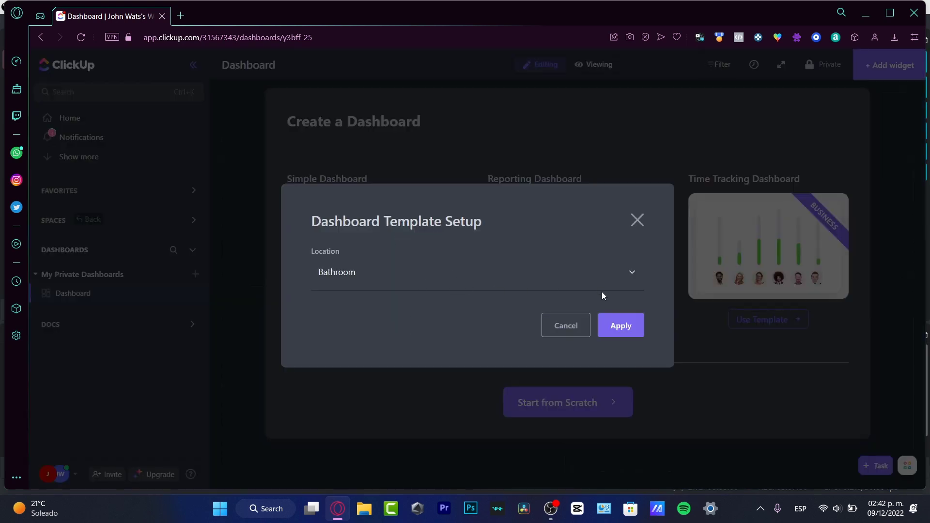
pyautogui.click(629, 333)
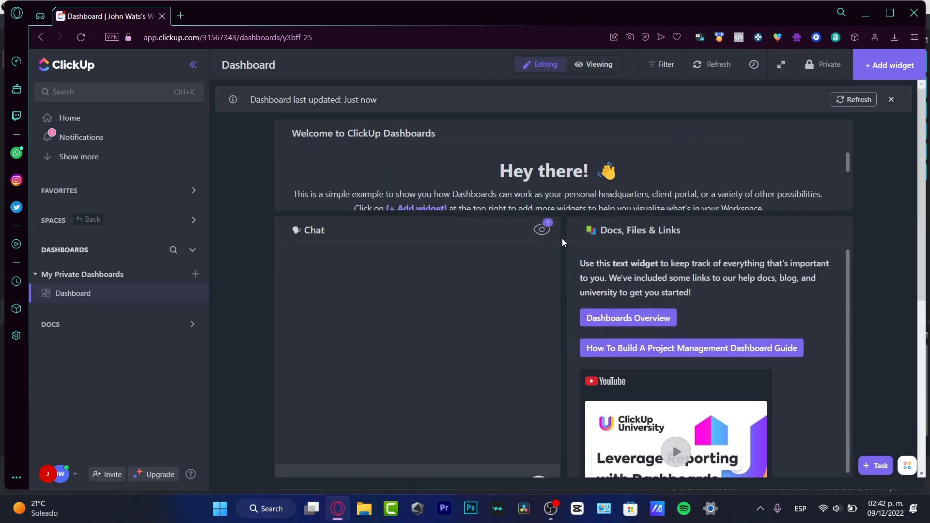
# From the dashboard's Task List, open the Paint task, post the comment "Please do this ASAP" and close the task window
pyautogui.scroll(-6, 714, 238)
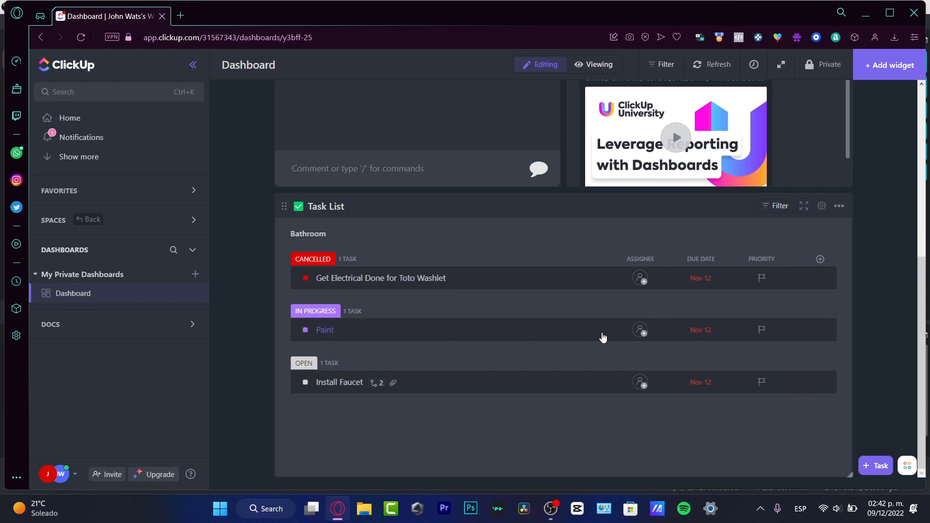
pyautogui.click(645, 336)
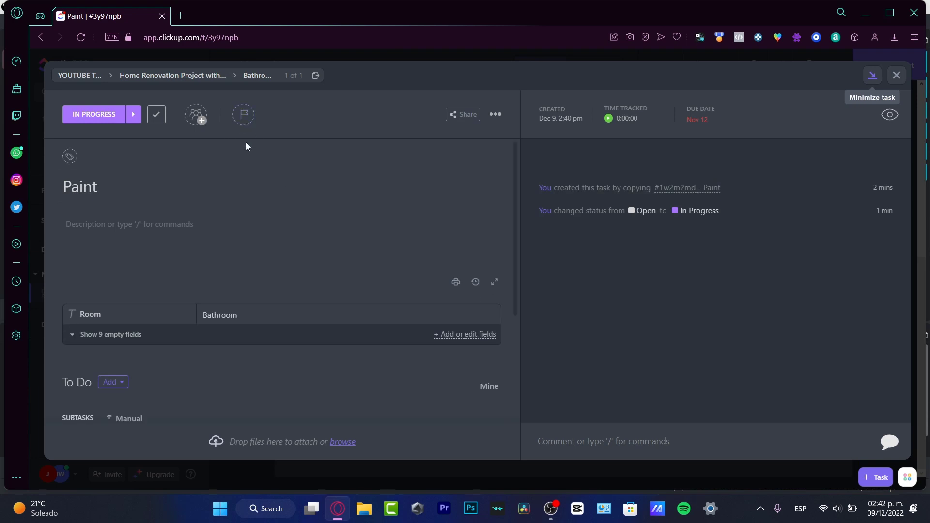
pyautogui.click(198, 116)
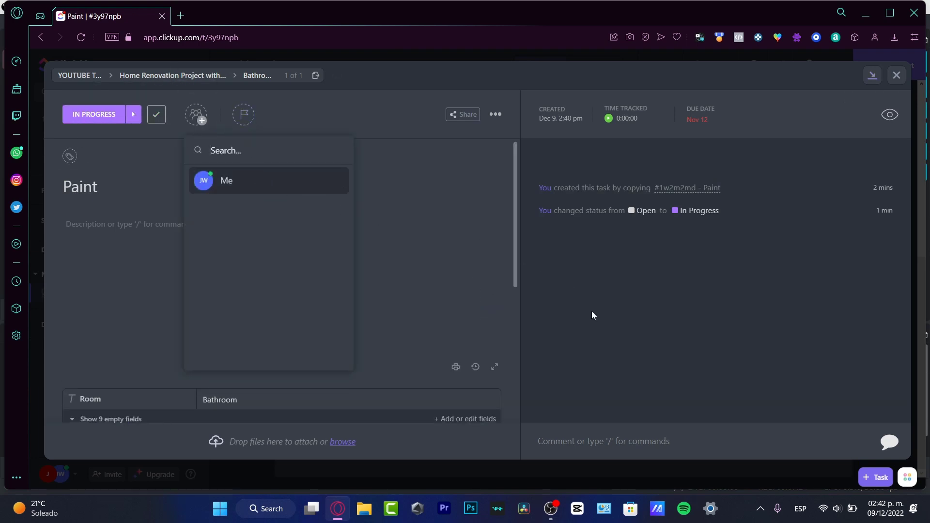
pyautogui.click(627, 423)
pyautogui.write('Pleas')
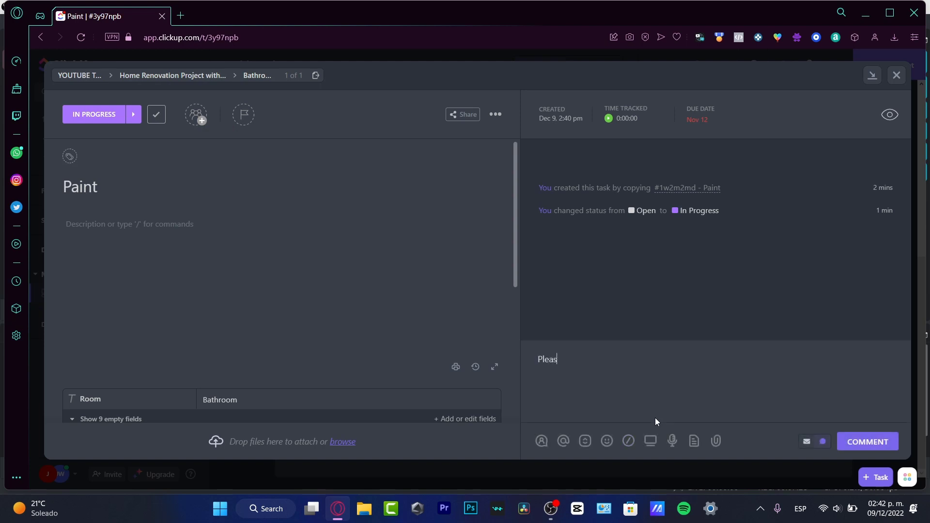
pyautogui.write('e do this ASAP')
pyautogui.click(869, 442)
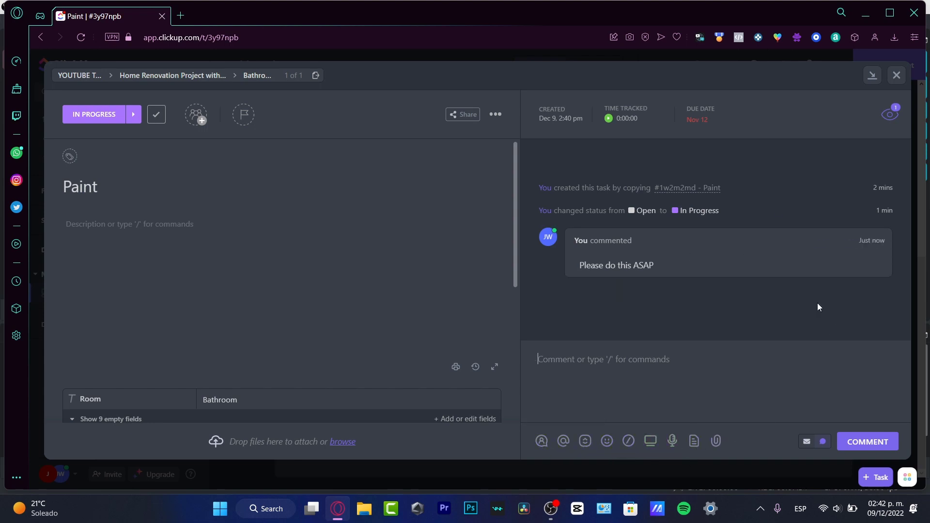
pyautogui.moveTo(814, 274)
pyautogui.click(897, 76)
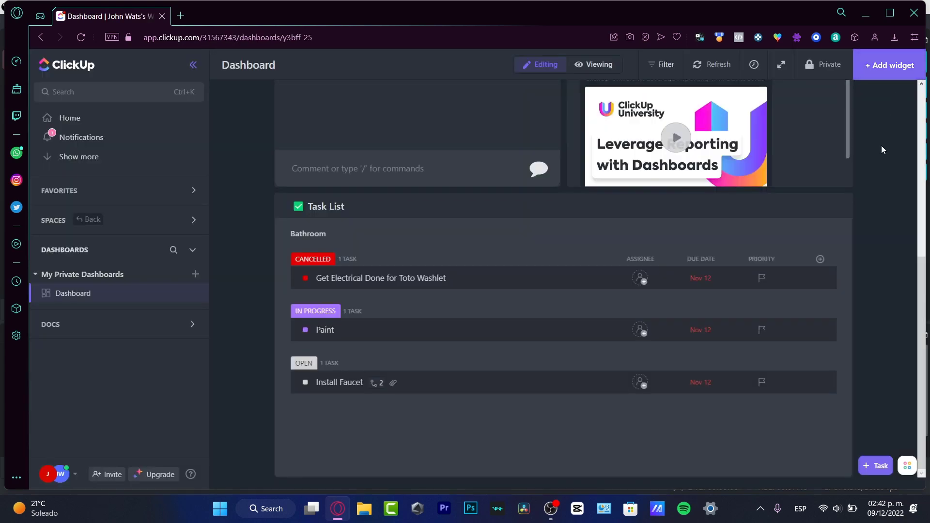
# Mark the Install Faucet task from the dashboard's Task List as complete, resolving all its open subtasks, and return to the dashboard
pyautogui.click(499, 387)
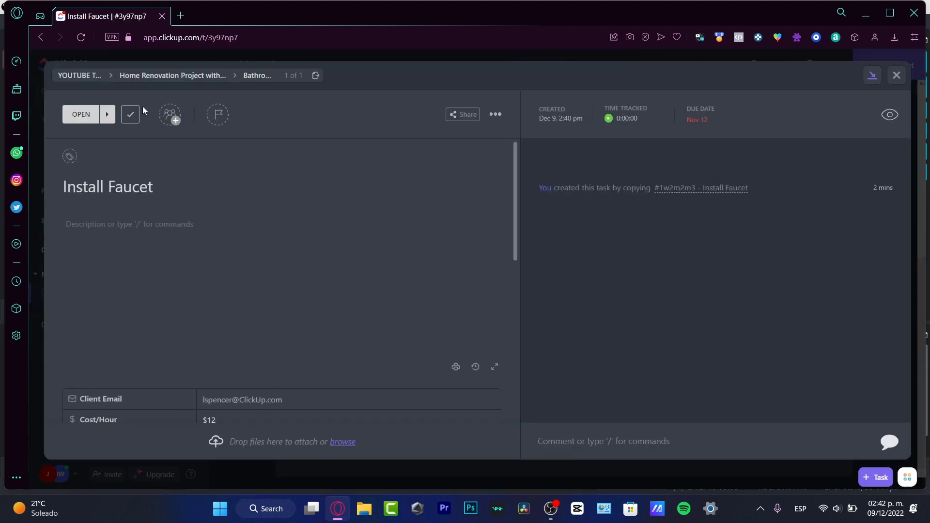
pyautogui.click(130, 115)
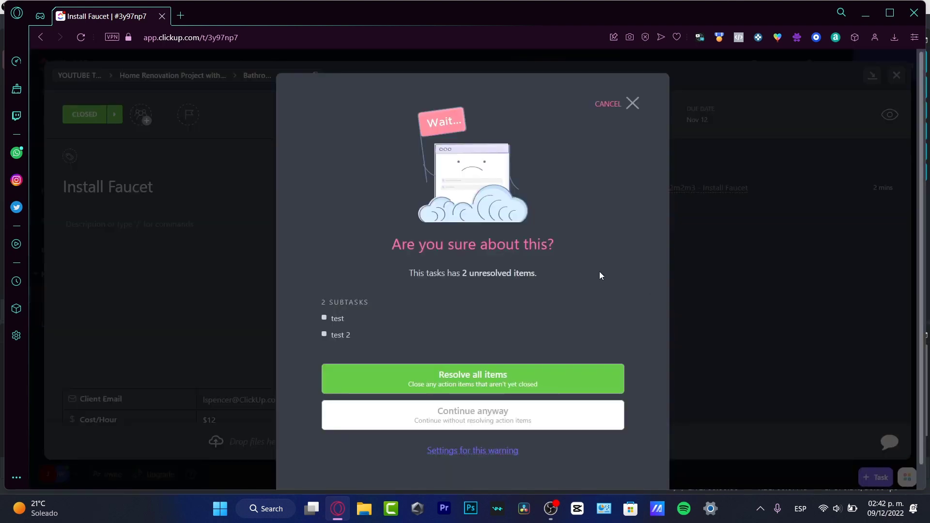
pyautogui.click(515, 381)
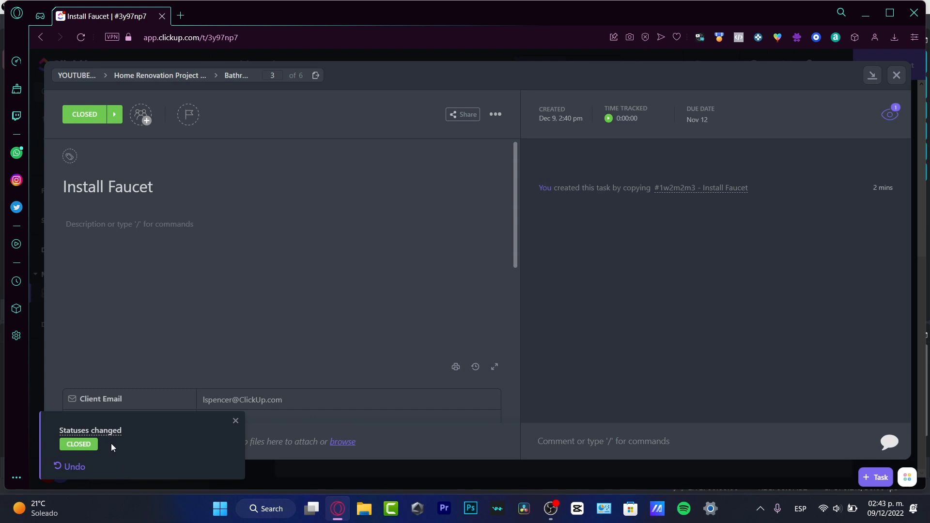
pyautogui.click(897, 75)
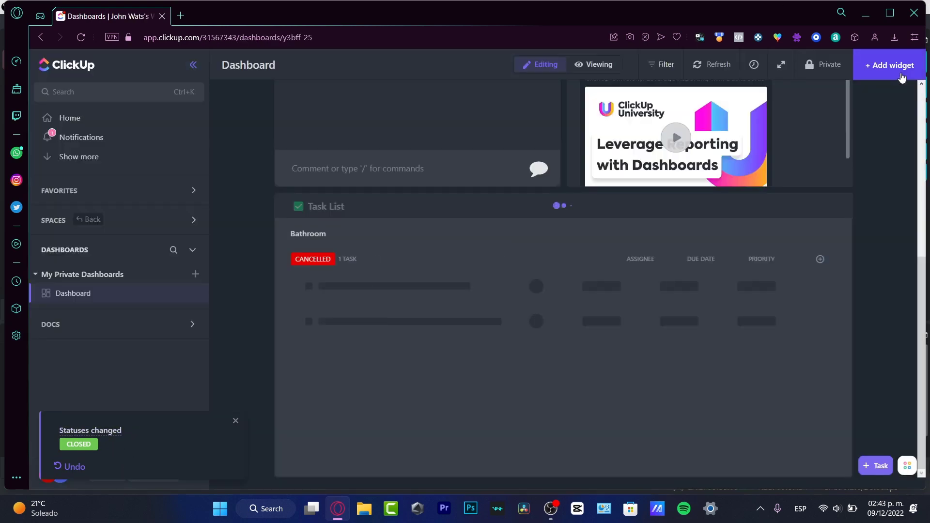
pyautogui.click(236, 422)
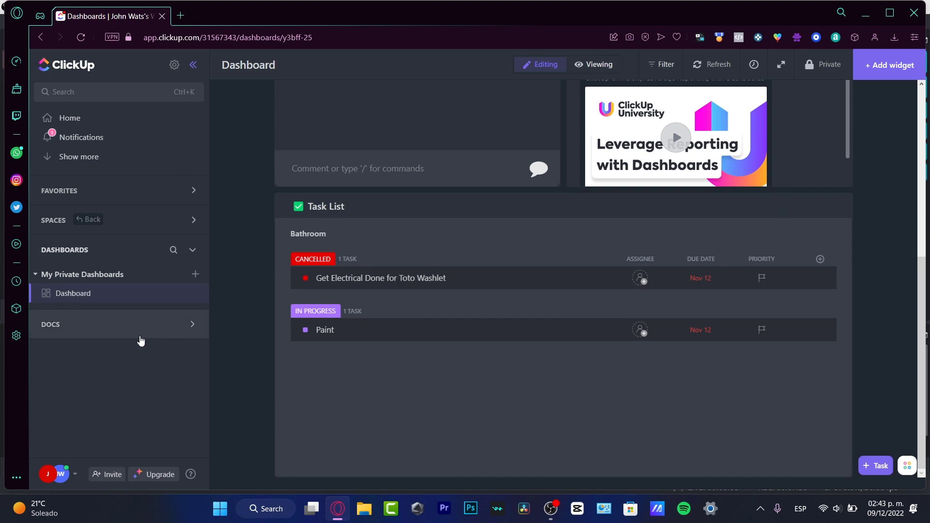
# Create a new Doc and apply the Funeral Agenda template from the Personal Use category to it
pyautogui.click(150, 325)
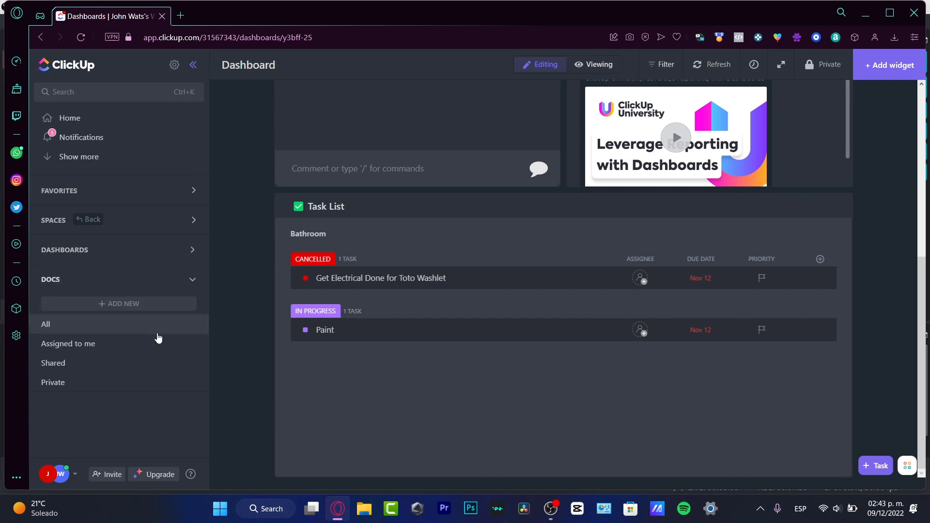
pyautogui.click(161, 305)
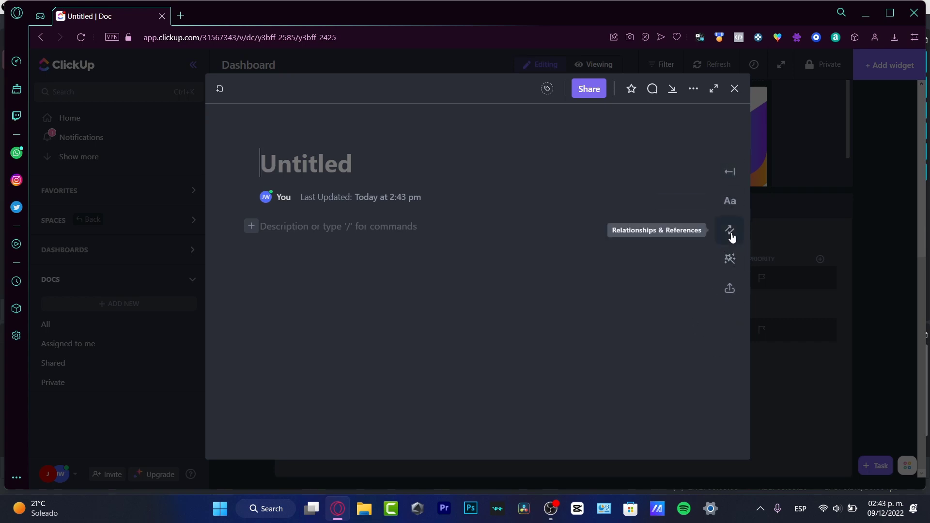
pyautogui.click(730, 258)
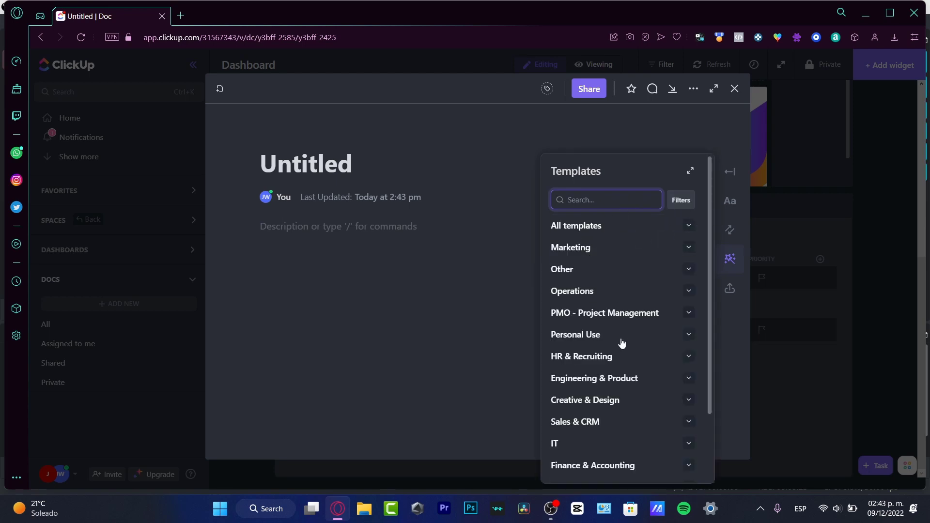
pyautogui.click(603, 339)
pyautogui.scroll(-3, 640, 346)
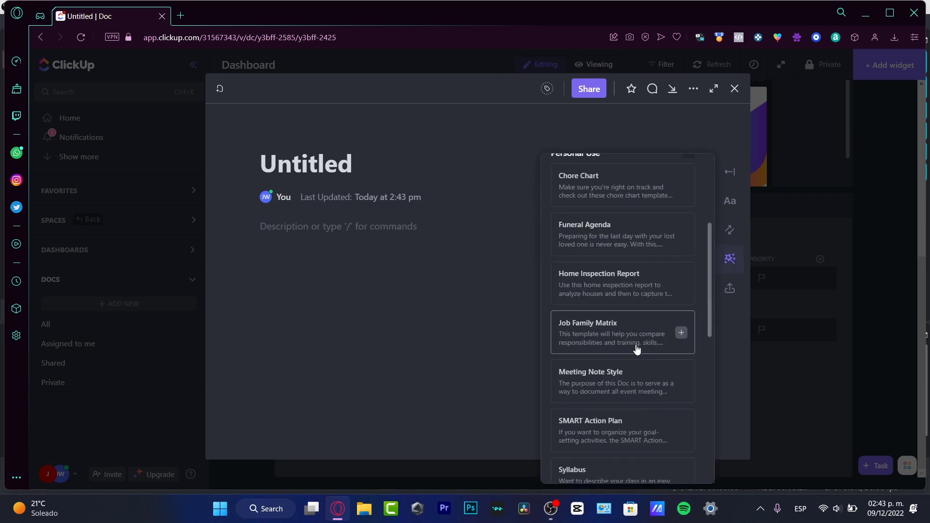
pyautogui.click(681, 234)
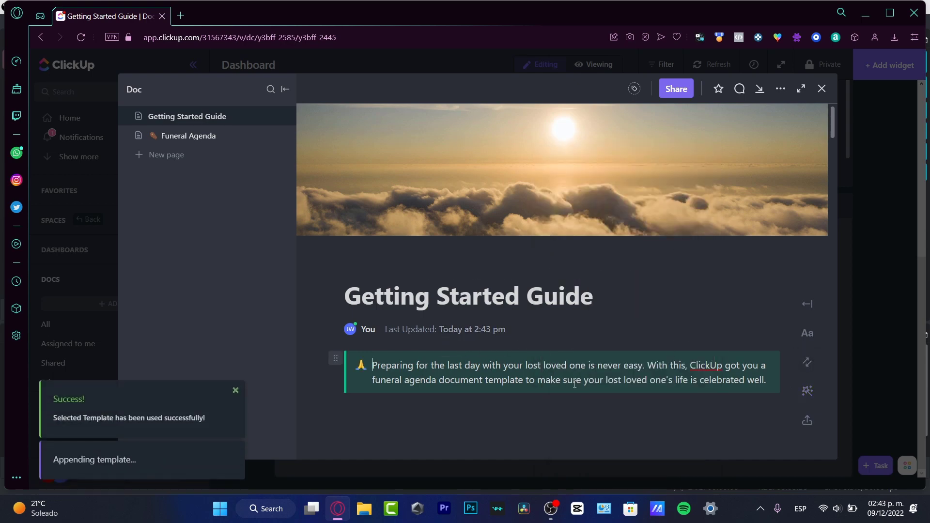
# Delete the sentence above the Order of Service picture on the Getting Started Guide page, review the page and close the Doc
pyautogui.scroll(-8, 624, 373)
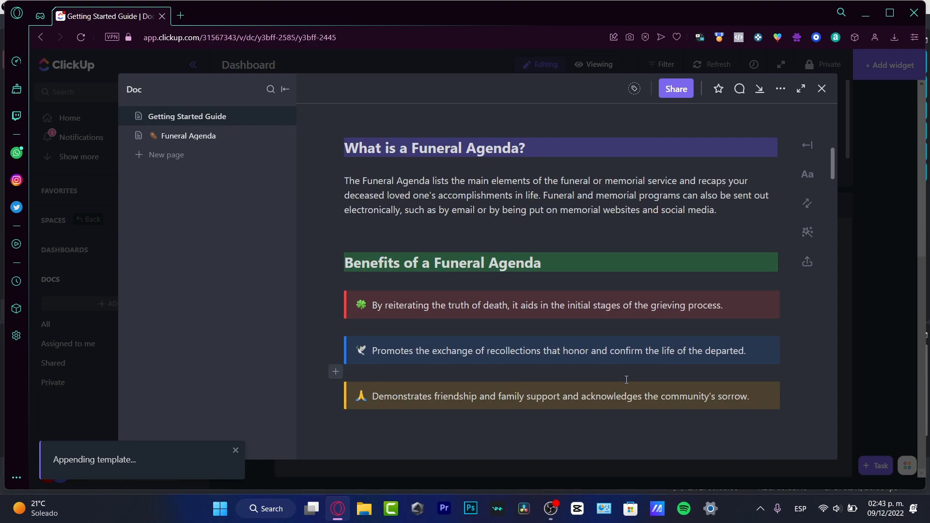
pyautogui.scroll(-8, 626, 383)
pyautogui.scroll(-15, 625, 375)
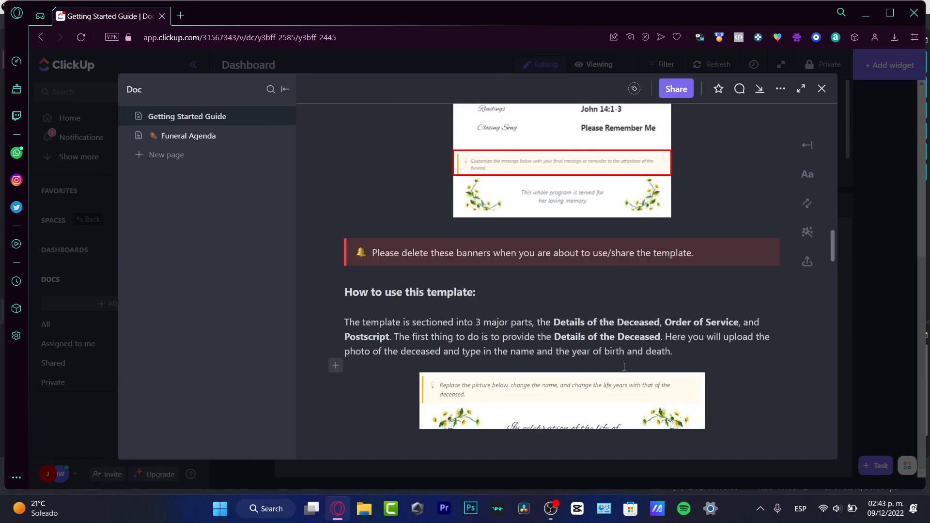
pyautogui.scroll(10, 624, 366)
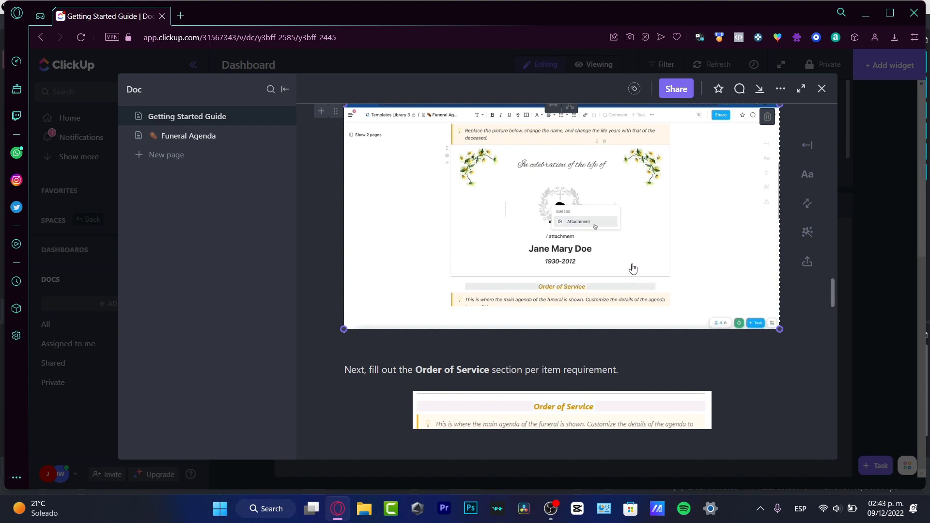
pyautogui.scroll(-4, 633, 268)
pyautogui.moveTo(619, 153); pyautogui.dragTo(339, 145)
pyautogui.press('BackSpace')
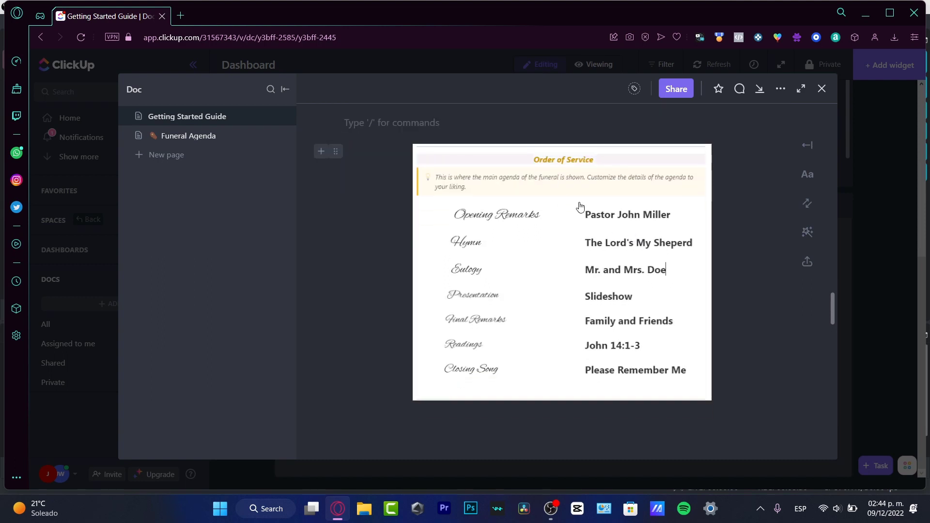
pyautogui.scroll(10, 577, 208)
pyautogui.scroll(-5, 580, 204)
pyautogui.scroll(8, 580, 204)
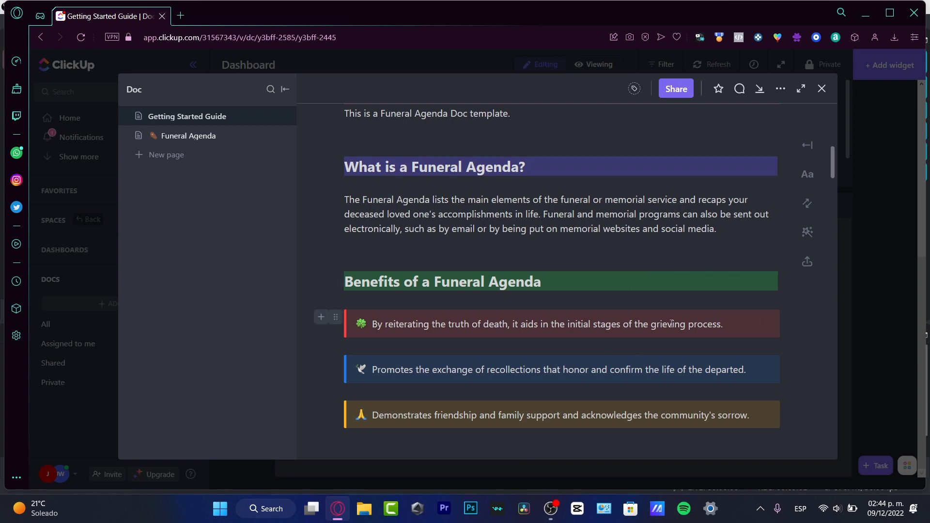
pyautogui.click(822, 89)
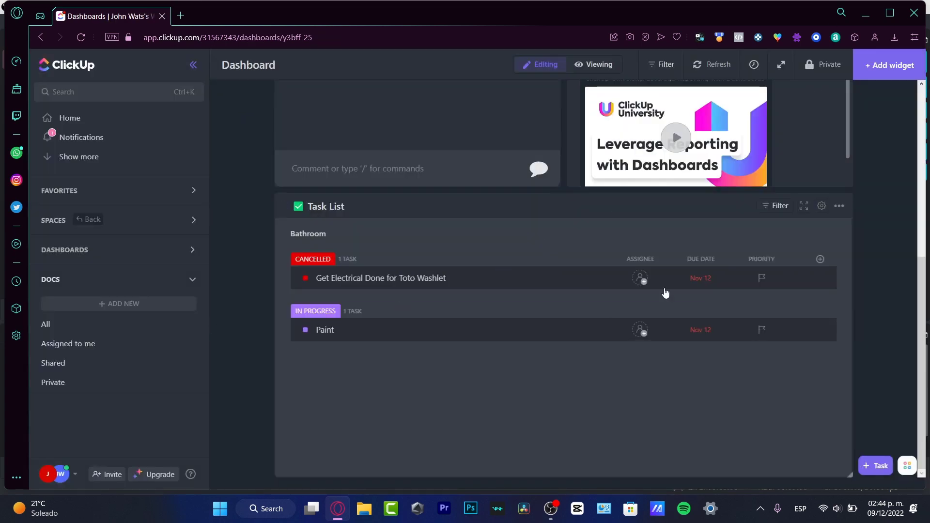
# Dismiss the last-updated notice on the dashboard and bring up the choice of widgets to add
pyautogui.scroll(10, 891, 148)
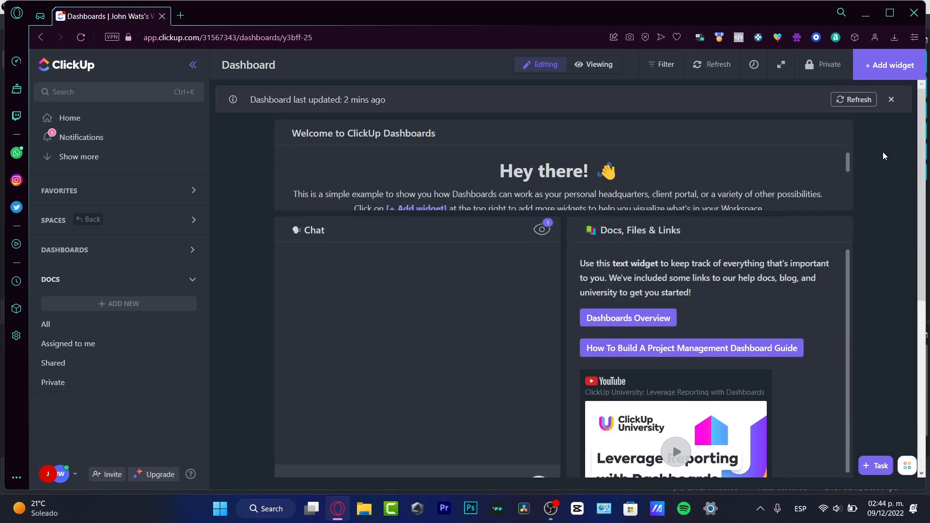
pyautogui.click(893, 100)
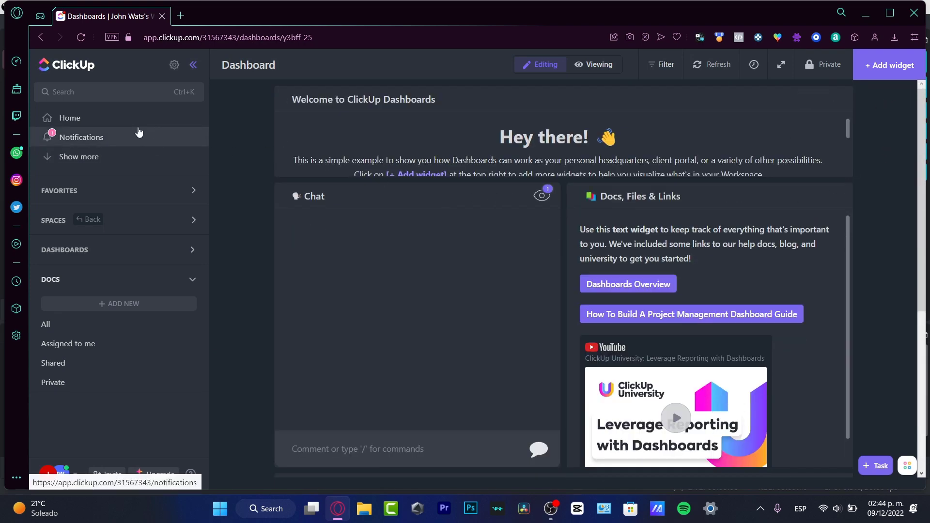
pyautogui.click(884, 77)
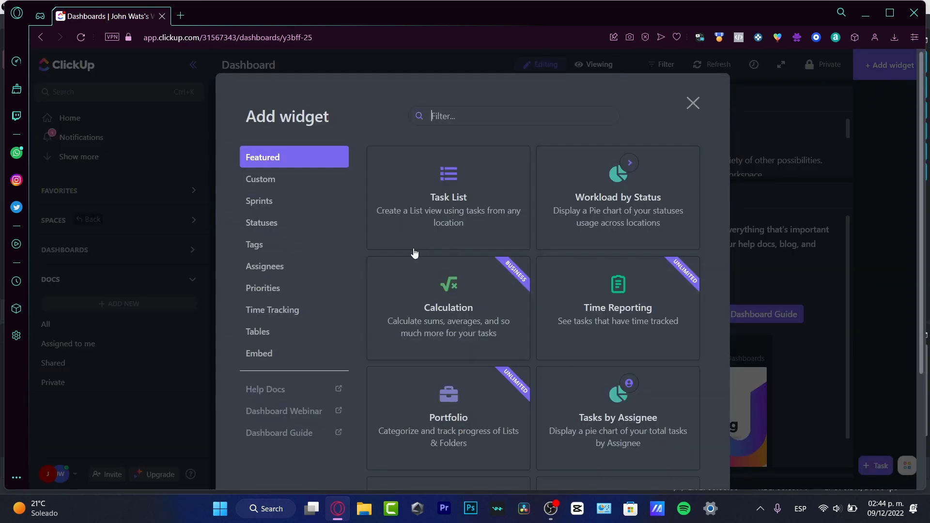